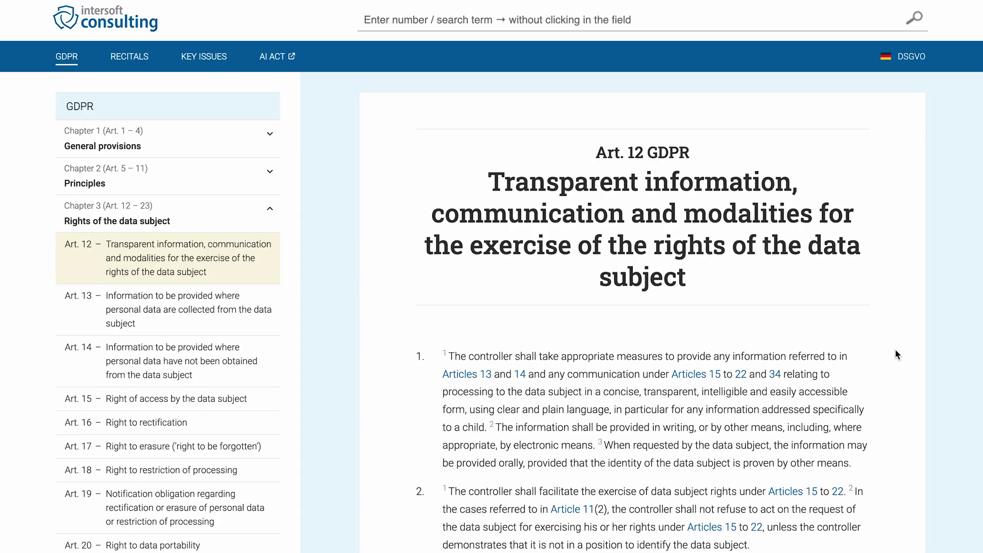
Read through GDPR Articles 12 to 14 on the rights of the data subject and open Article 15
scroll(895, 353, "down", 7)
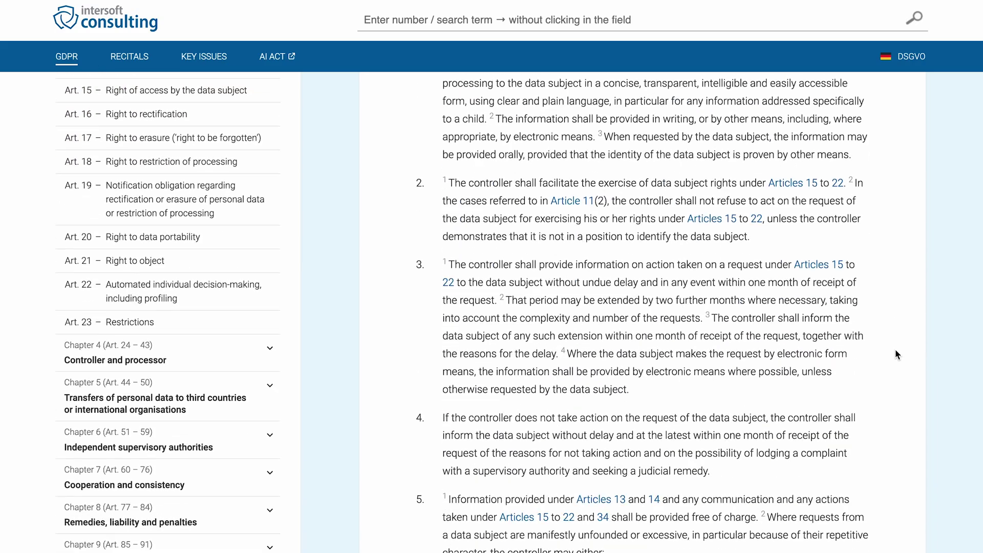
scroll(895, 350, "down", 5)
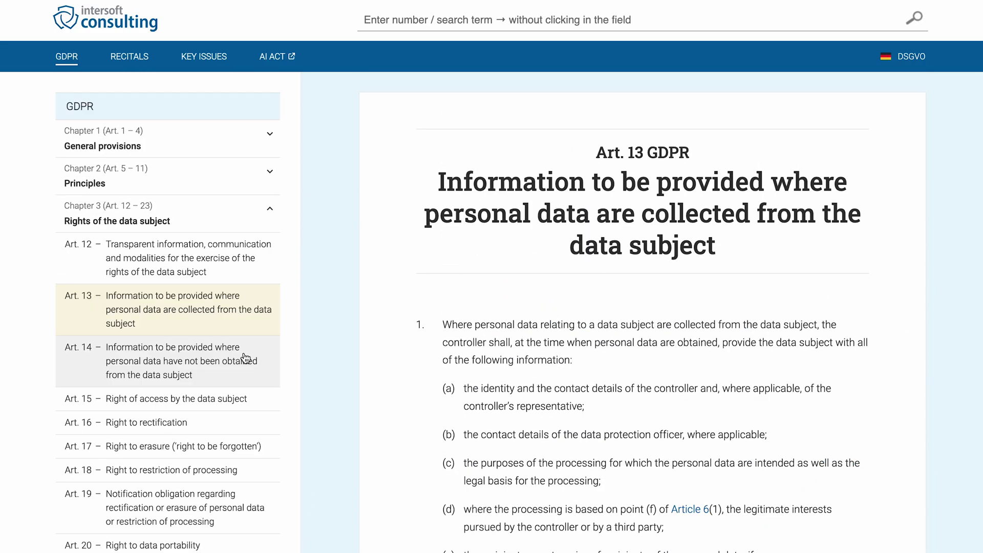
left_click(245, 358)
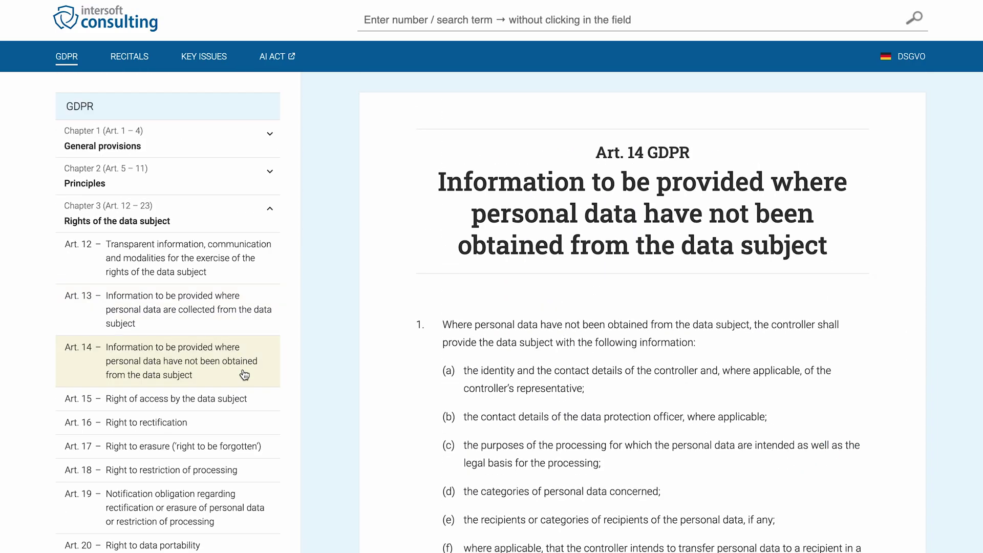
left_click(246, 405)
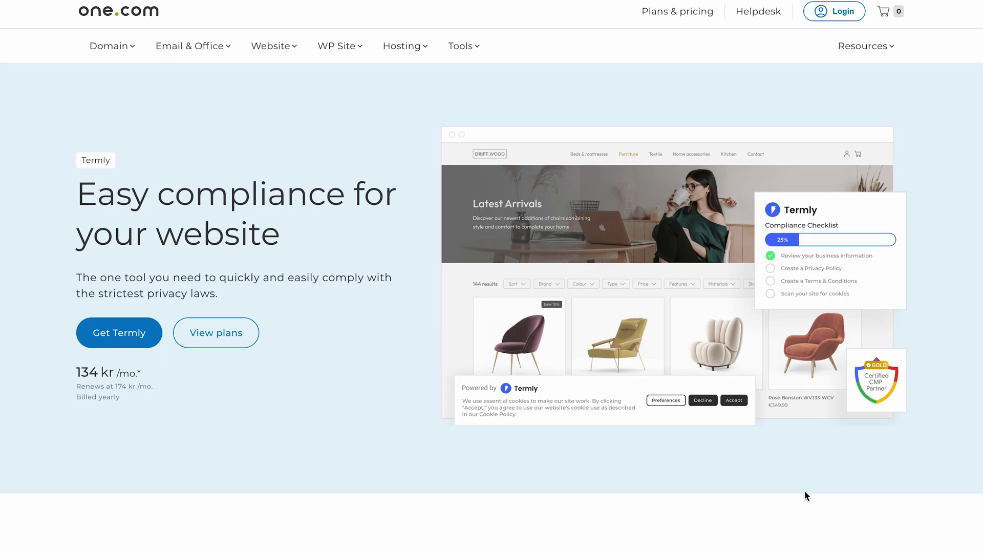
Look over the Termly product page and the previews of the privacy policy and the terms and conditions
scroll(804, 490, "down", 6)
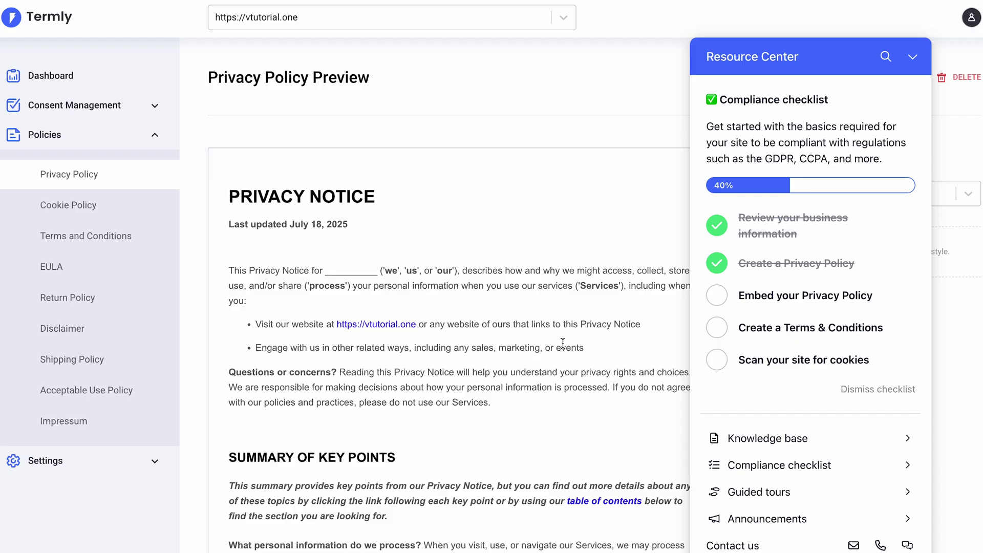
scroll(563, 343, "down", 6)
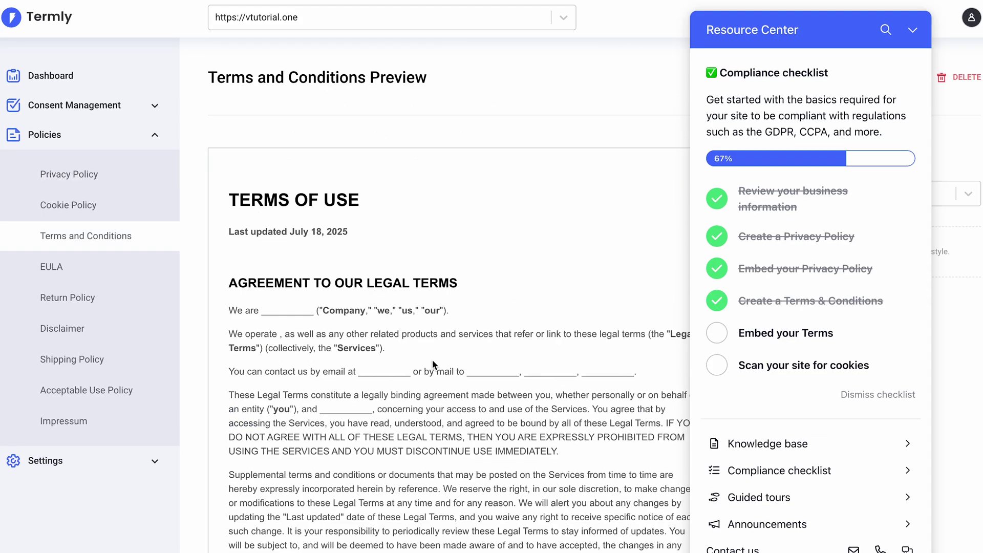
scroll(432, 359, "down", 2)
scroll(432, 360, "down", 5)
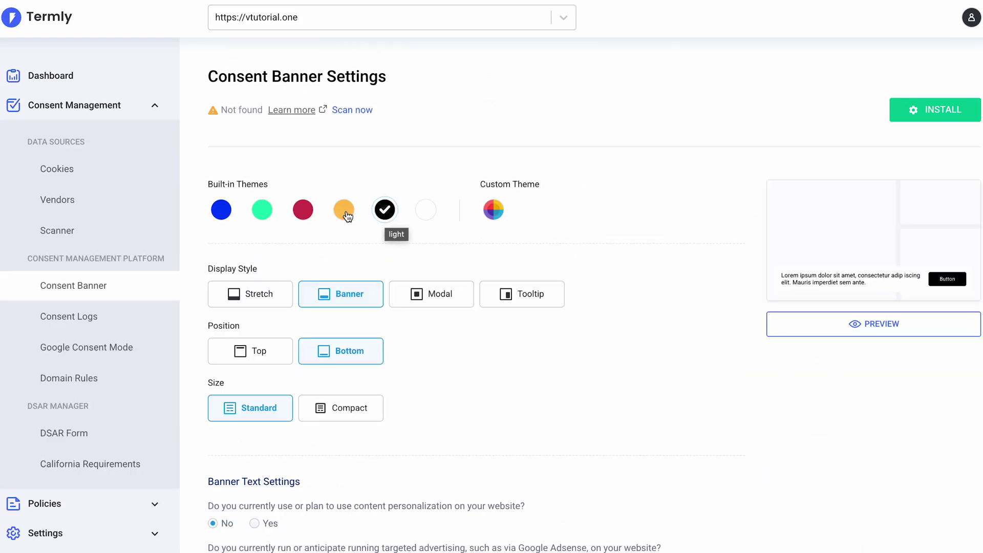
Try the orange and dark red built-in themes for the consent banner
left_click(344, 211)
left_click(310, 214)
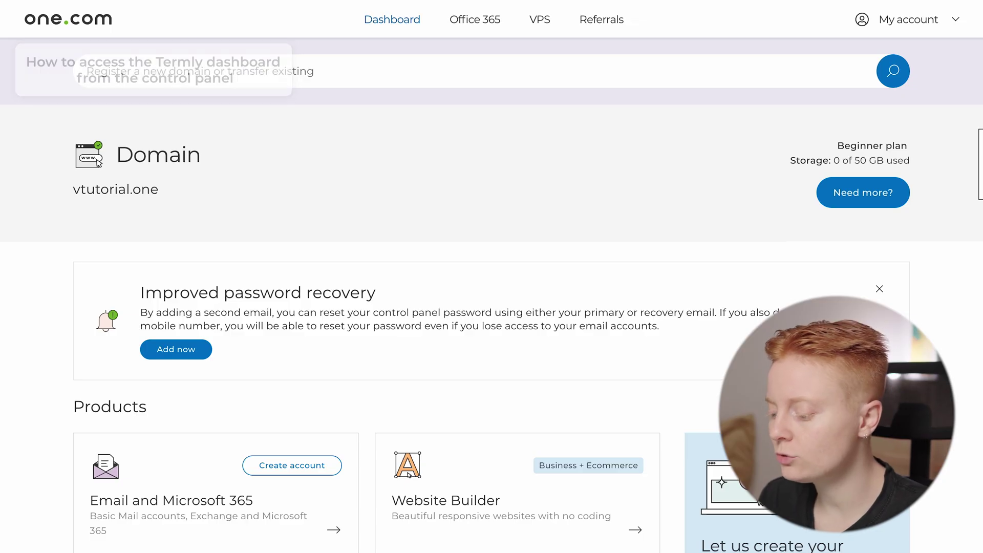
Go from the vtutorial.one control panel's advanced settings to the Termly subscription and launch the Termly dashboard
scroll(492, 277, "down", 6)
scroll(491, 295, "down", 4)
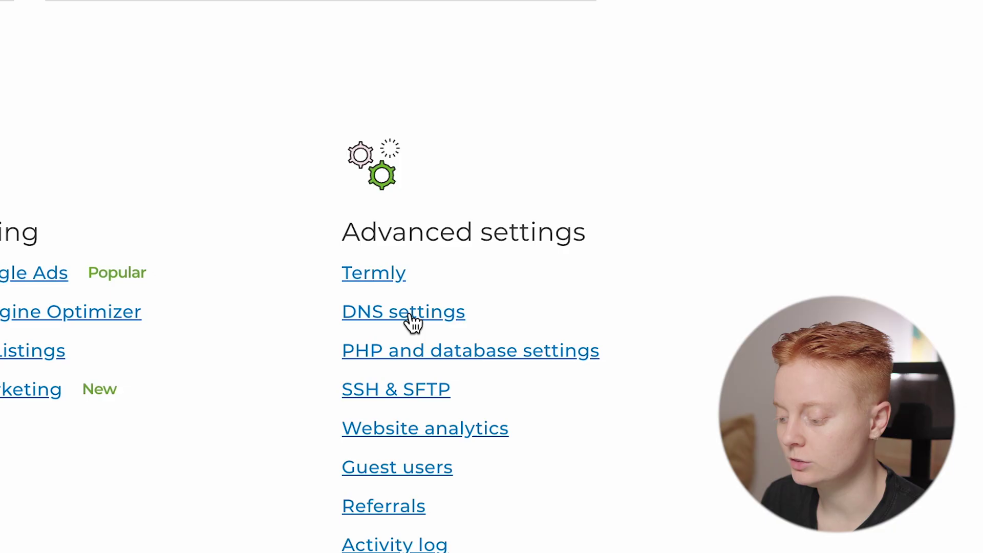
left_click(379, 282)
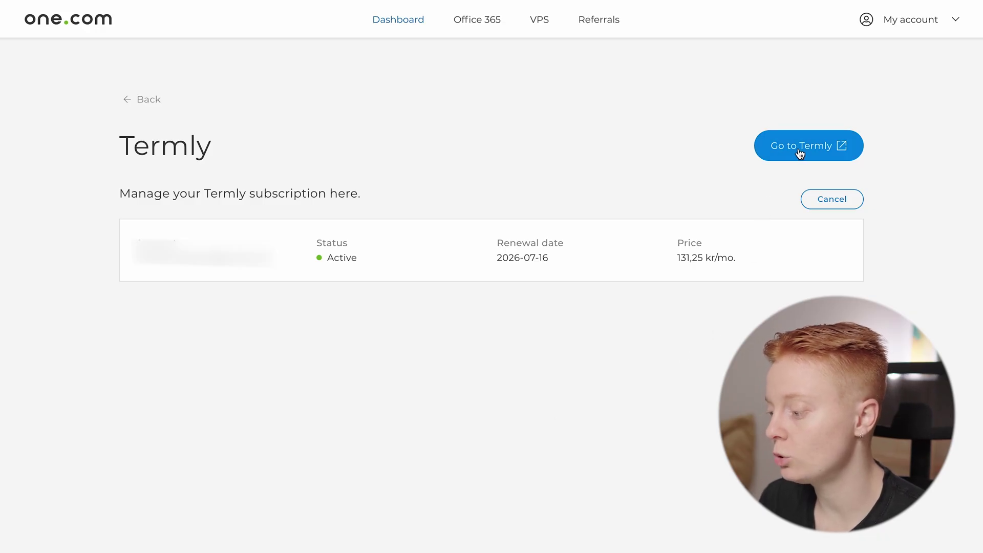
left_click(800, 148)
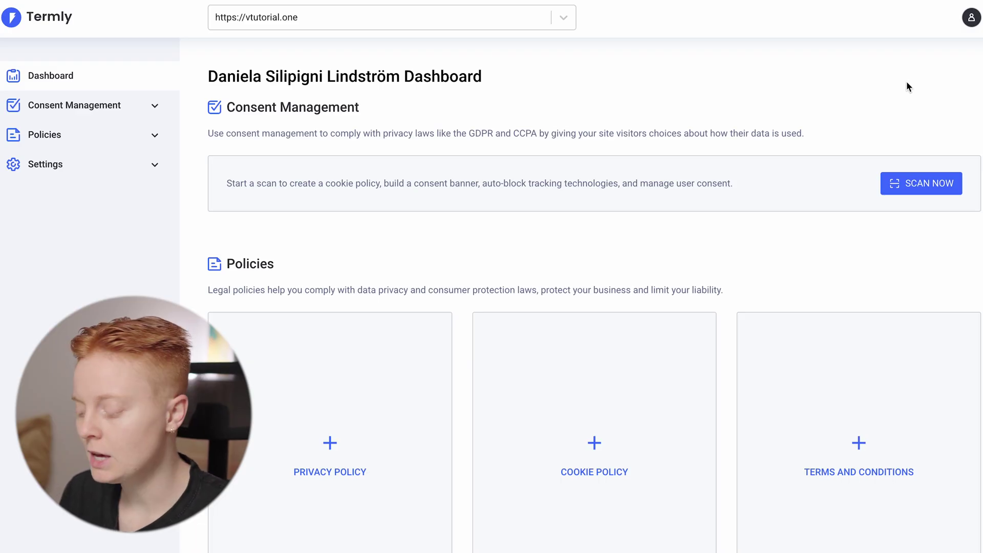
Open the compliance checklist on the dashboard and start the business information review
scroll(957, 236, "down", 2)
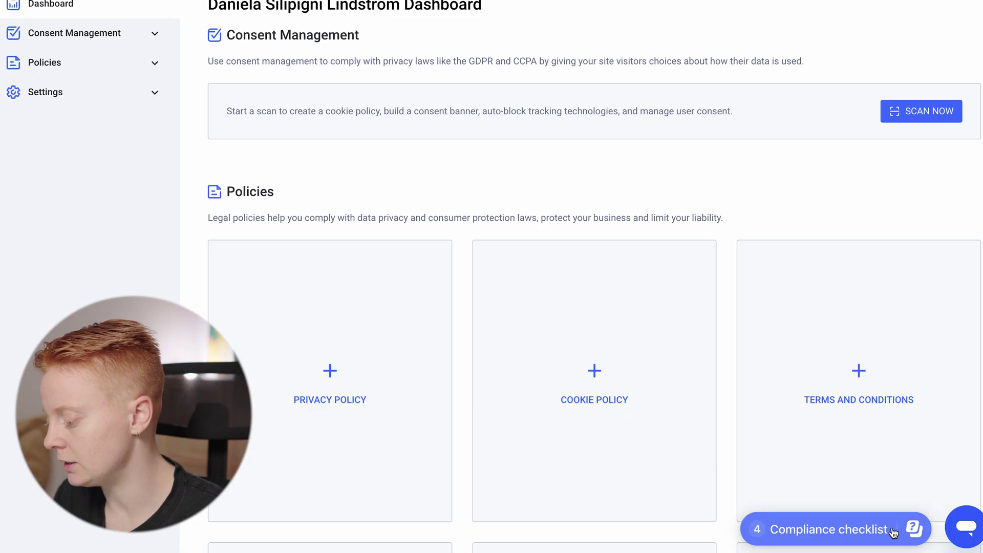
left_click(893, 532)
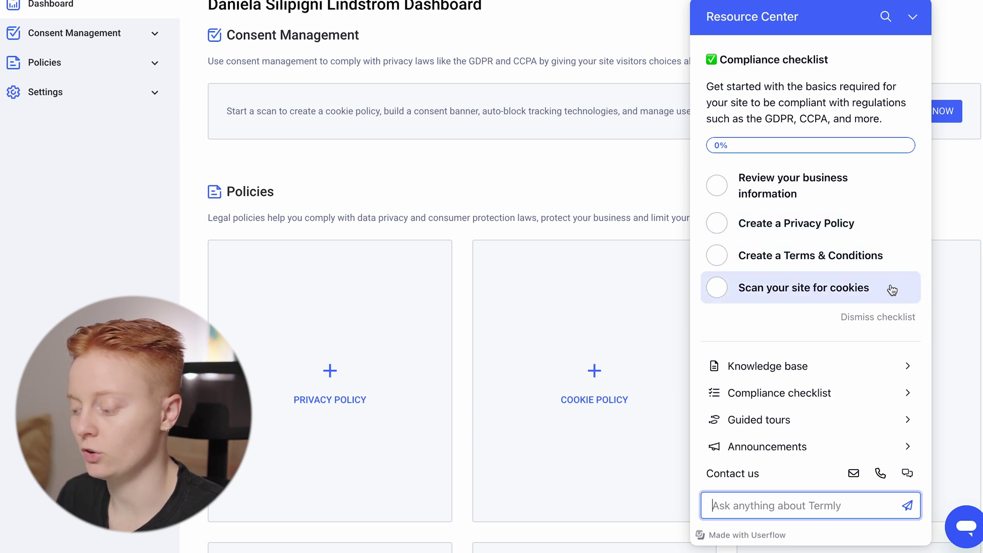
left_click(883, 194)
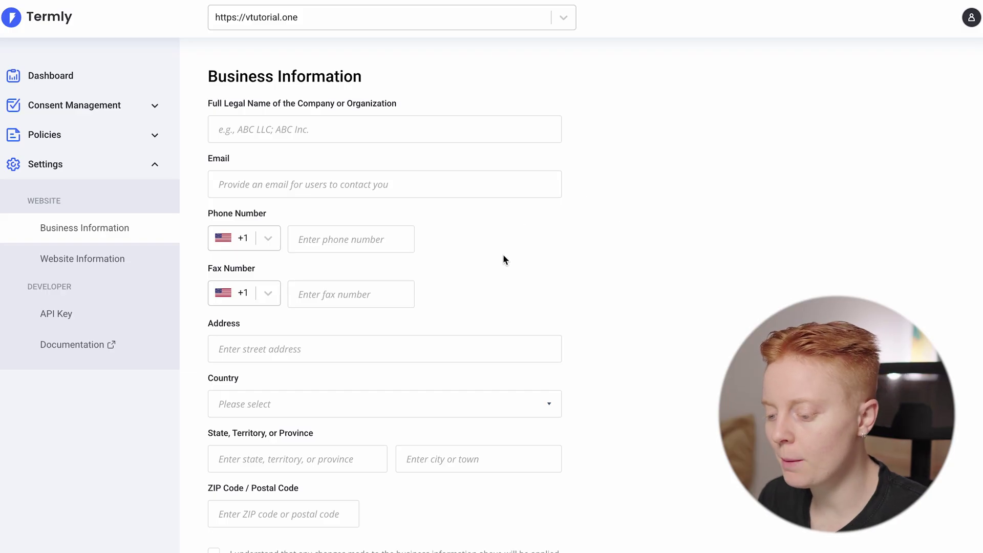
Acknowledge that business information changes apply to all policies for this website and save the form
scroll(503, 254, "down", 1)
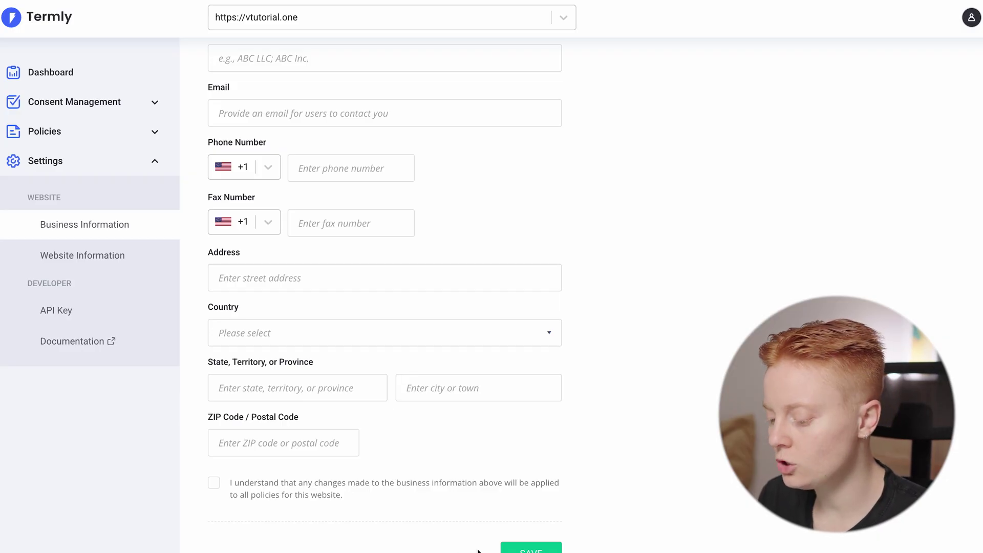
scroll(248, 458, "down", 2)
left_click(214, 415)
left_click(533, 484)
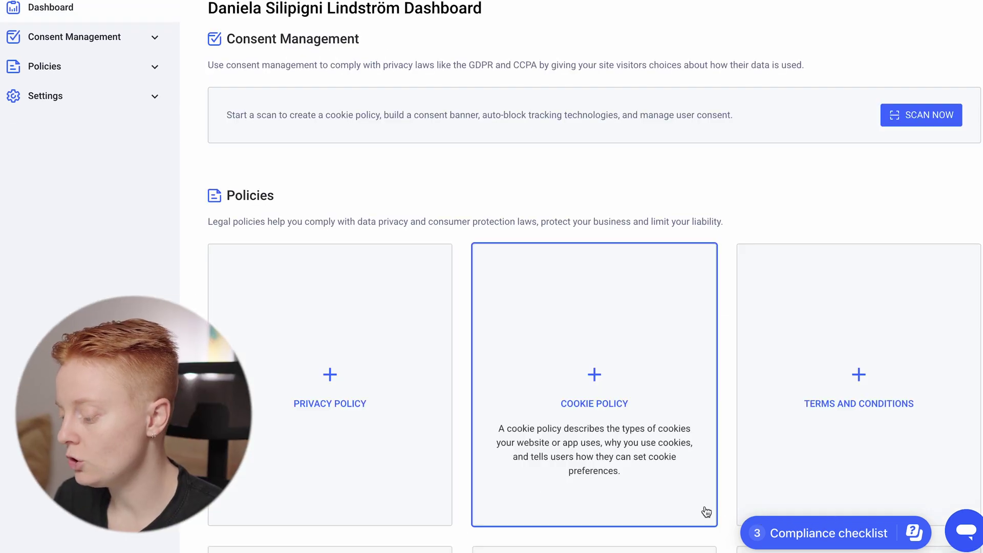
left_click(865, 547)
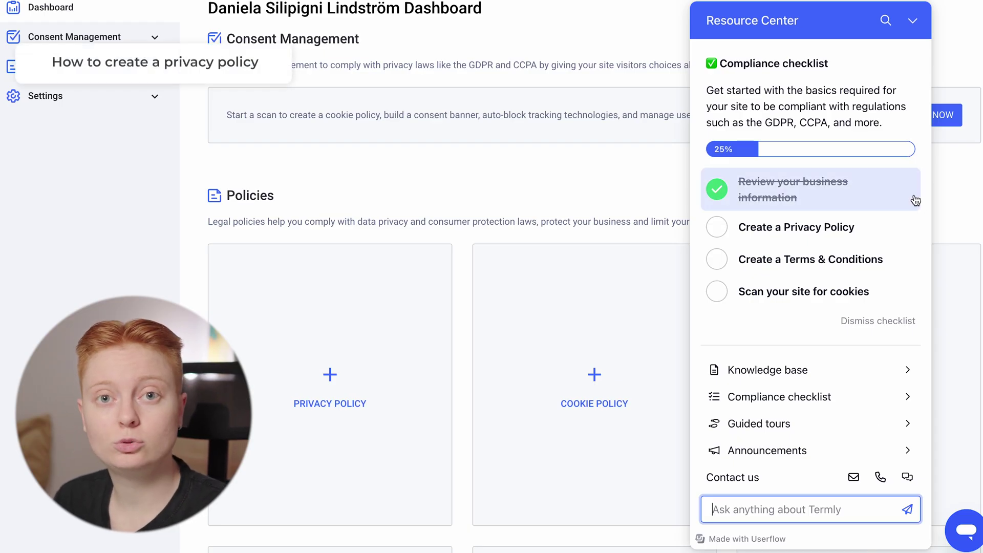
left_click(894, 240)
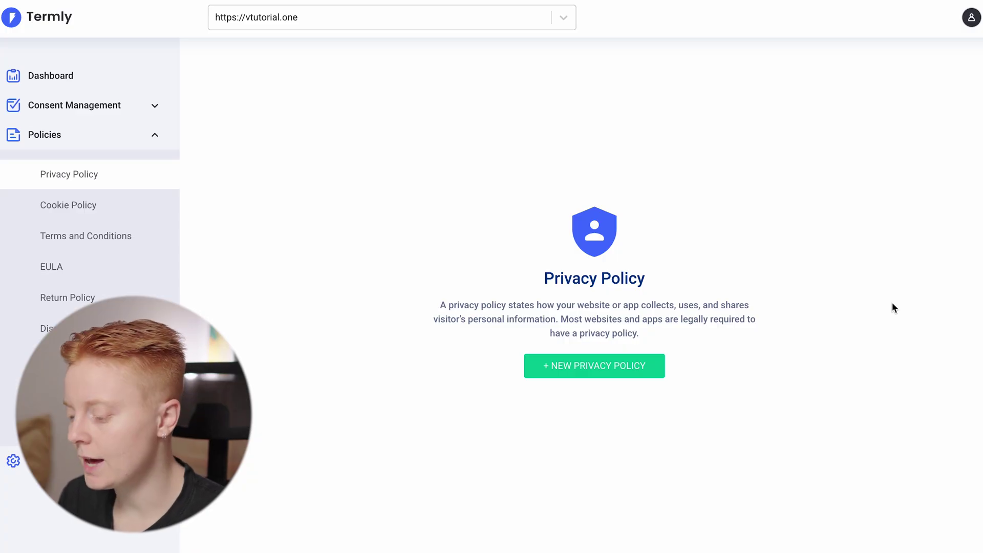
left_click(656, 376)
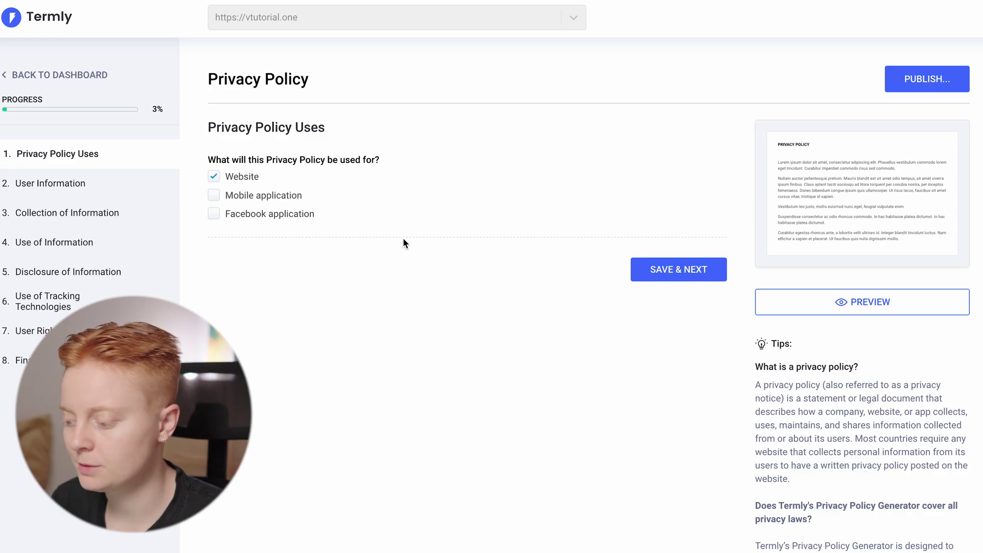
left_click(679, 270)
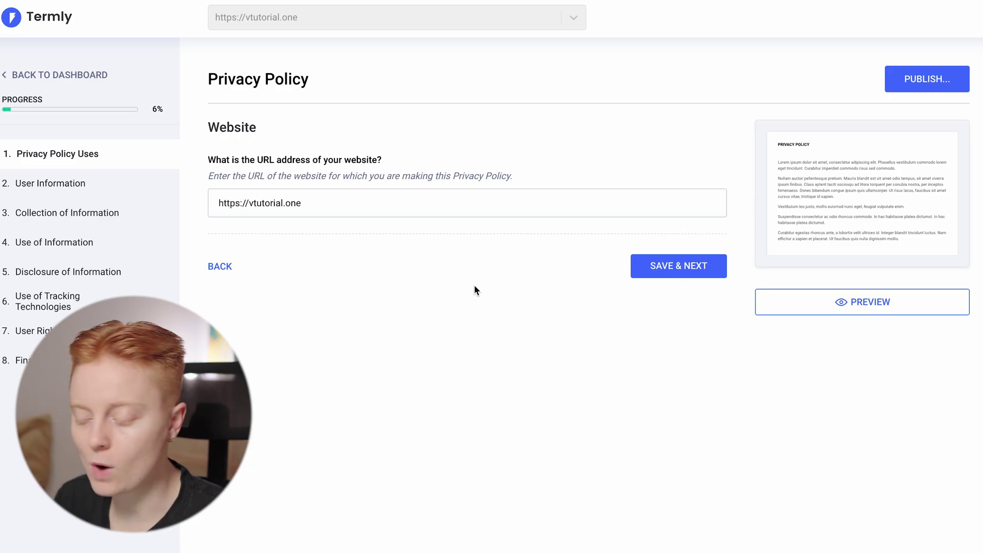
left_click(674, 272)
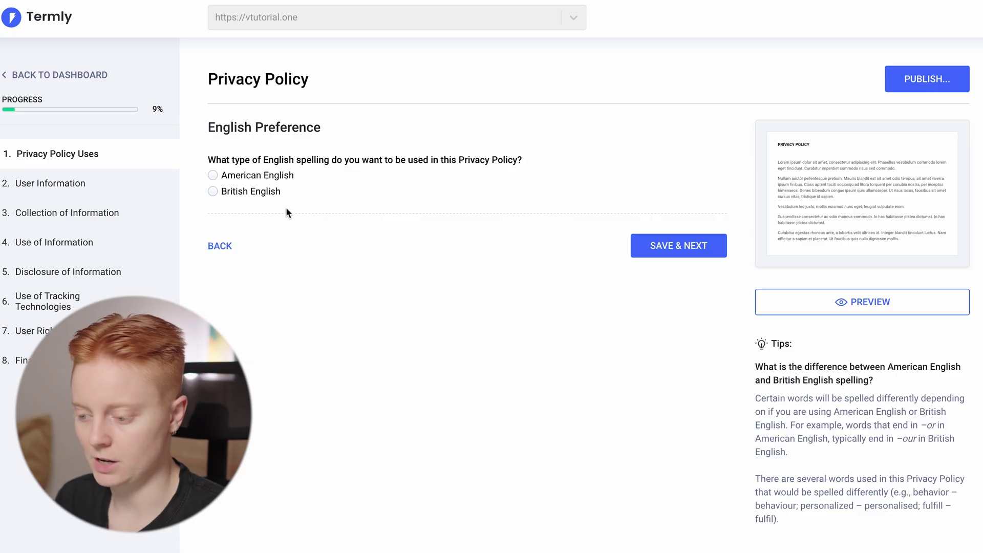
Choose British English spelling for the privacy policy and answer No to including a product or service description
left_click(213, 192)
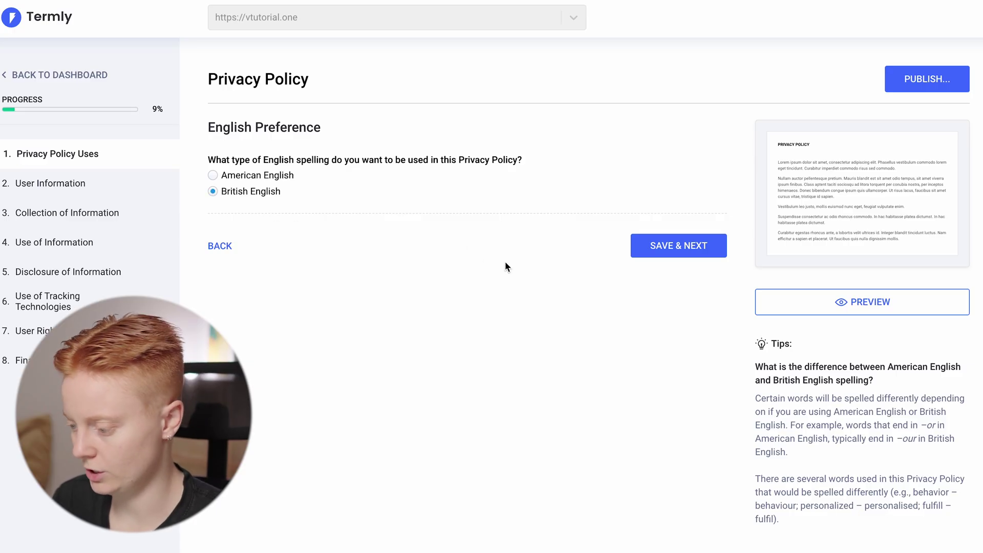
left_click(679, 246)
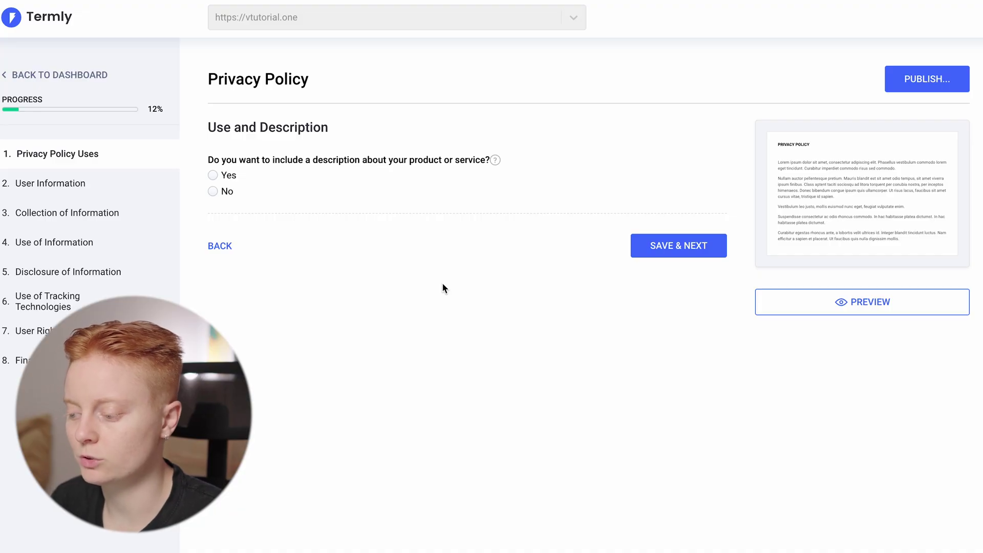
left_click(213, 192)
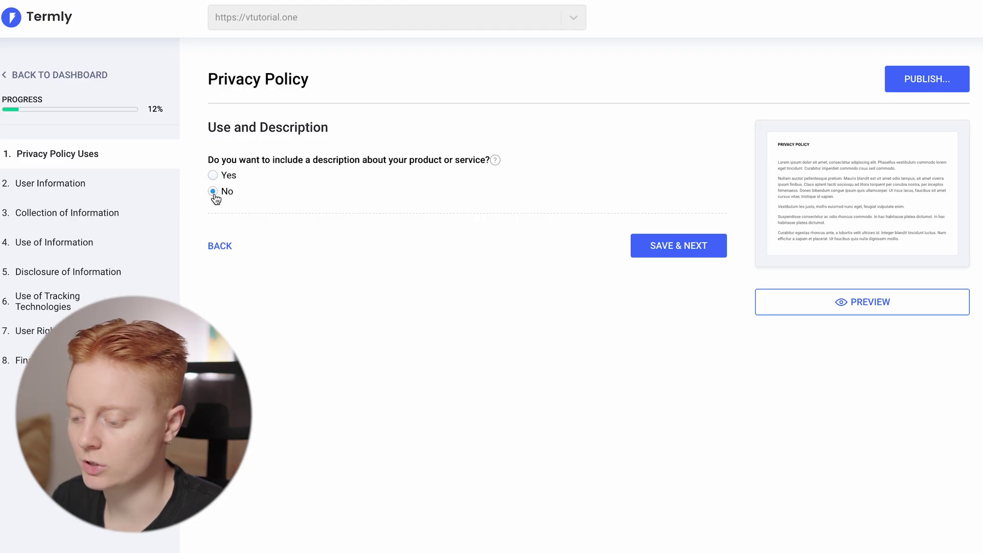
left_click(691, 257)
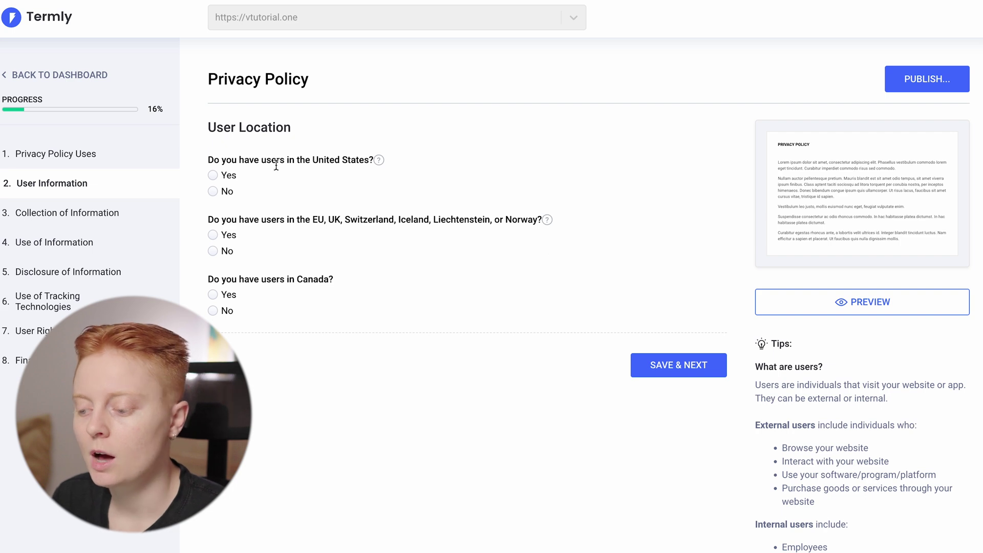
Answer Yes to having users in the United States, in the EU/UK group of countries and in Canada, and save
left_click(213, 175)
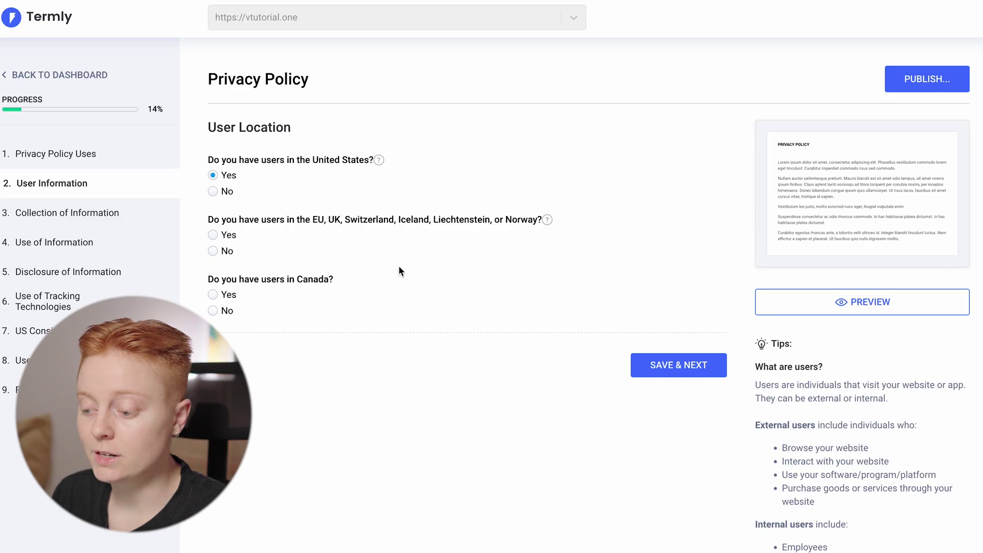
left_click(226, 236)
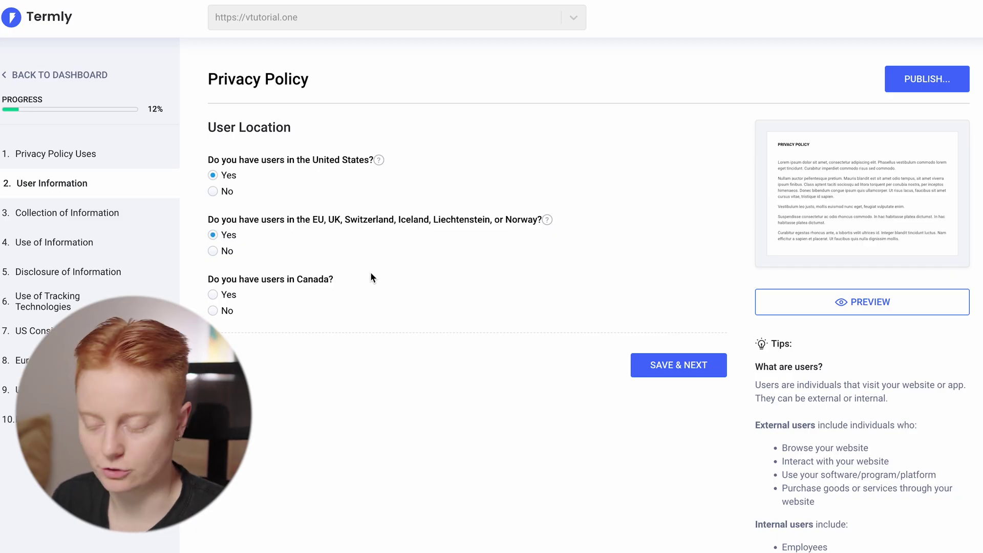
left_click(338, 296)
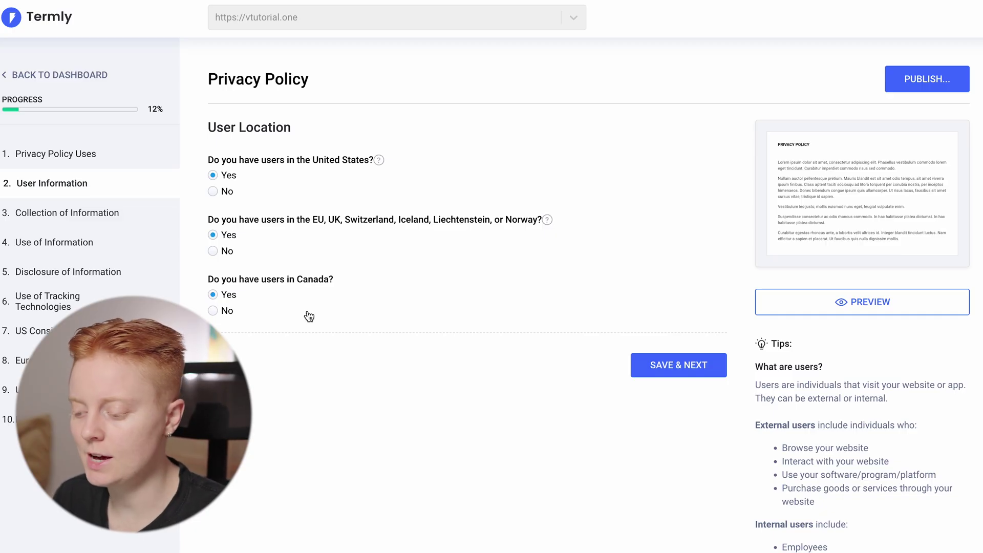
left_click(690, 376)
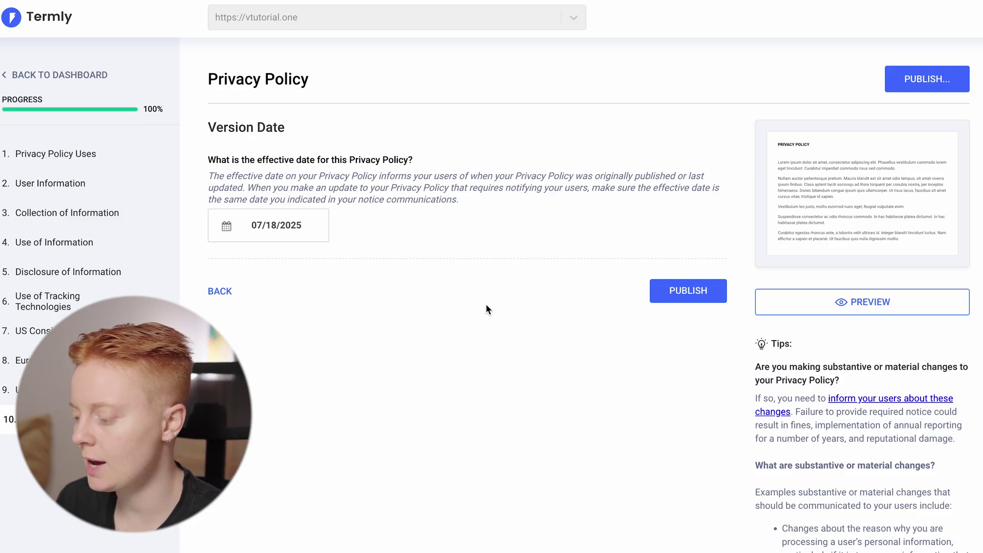
Publish the privacy policy with the effective date 07/18/2025 and read through its preview
left_click(694, 296)
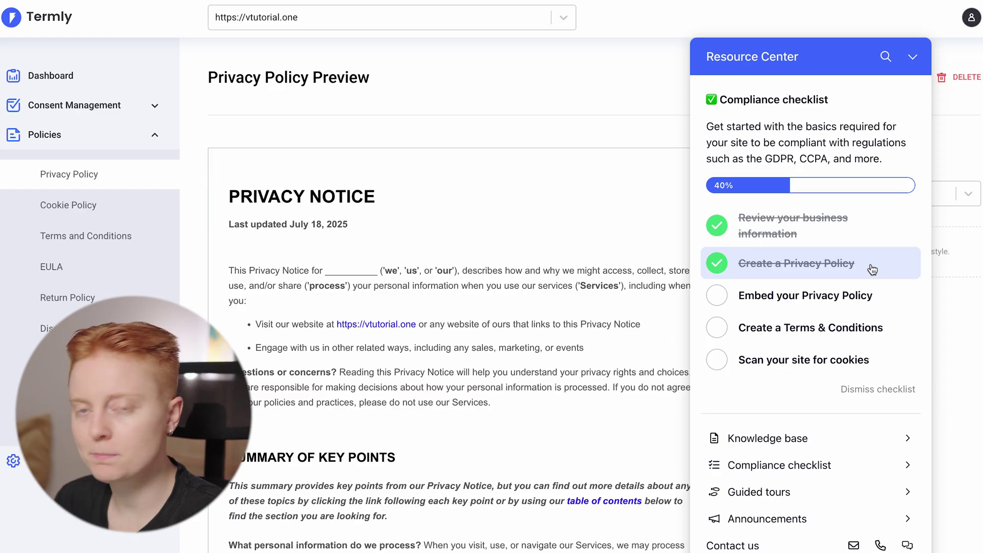
scroll(563, 338, "down", 10)
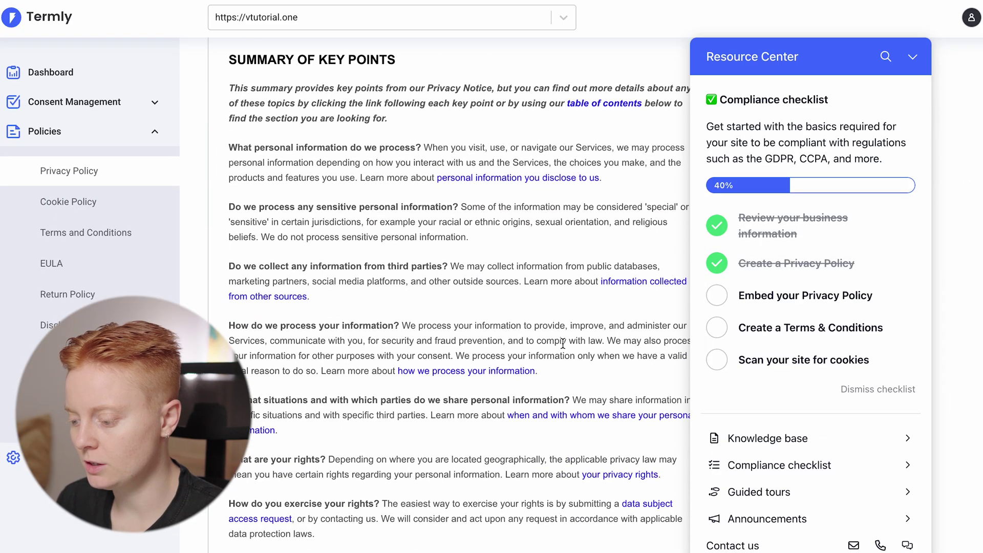
scroll(562, 343, "down", 12)
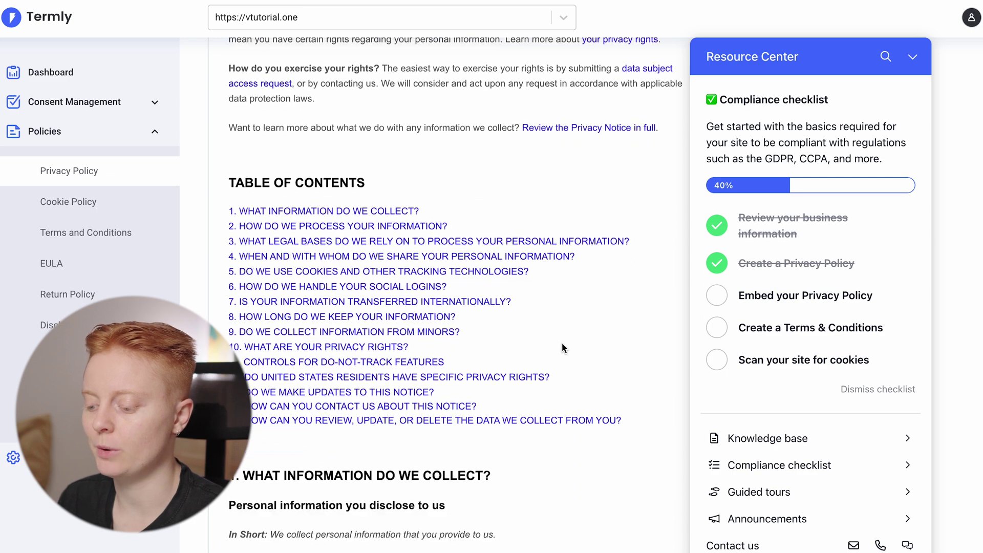
scroll(562, 344, "down", 6)
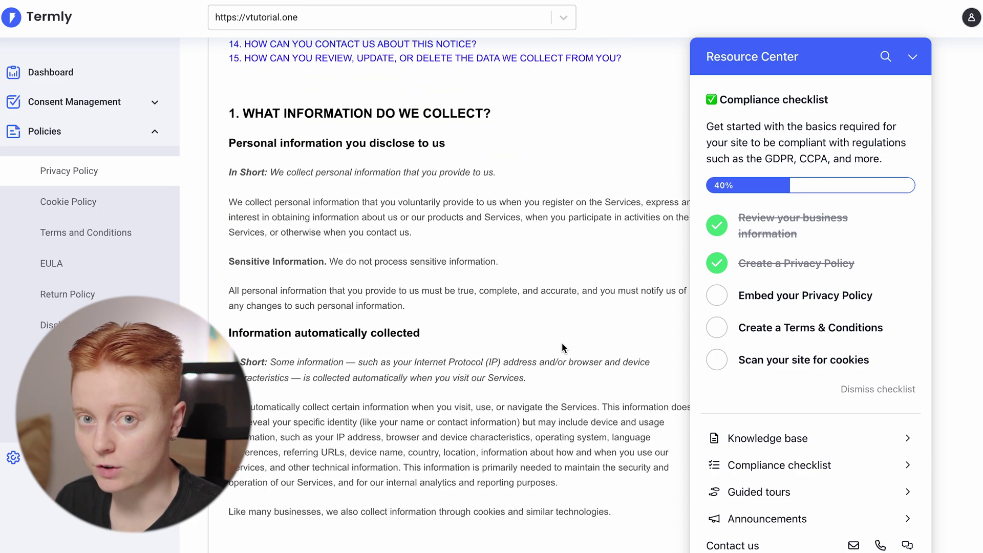
scroll(562, 345, "down", 3)
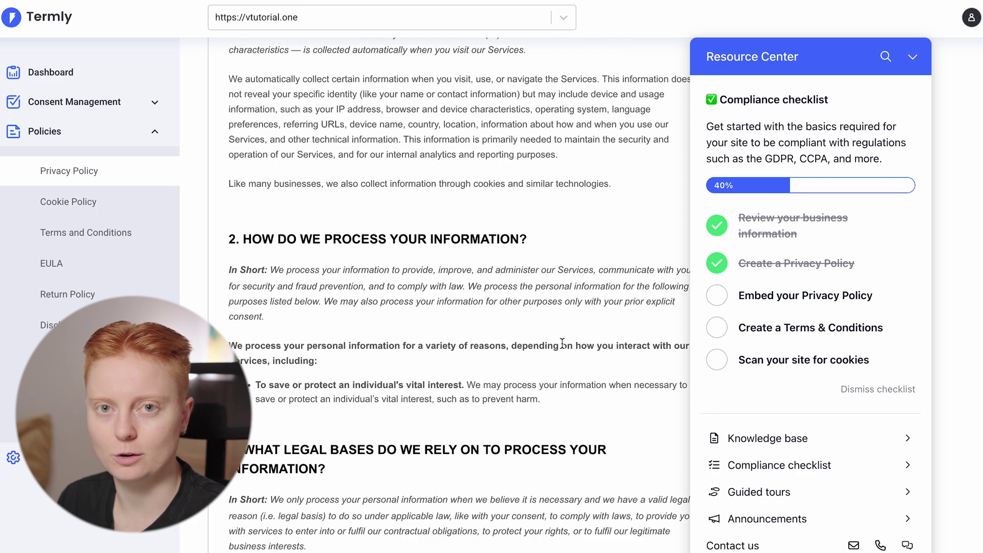
scroll(562, 343, "down", 3)
scroll(562, 343, "down", 2)
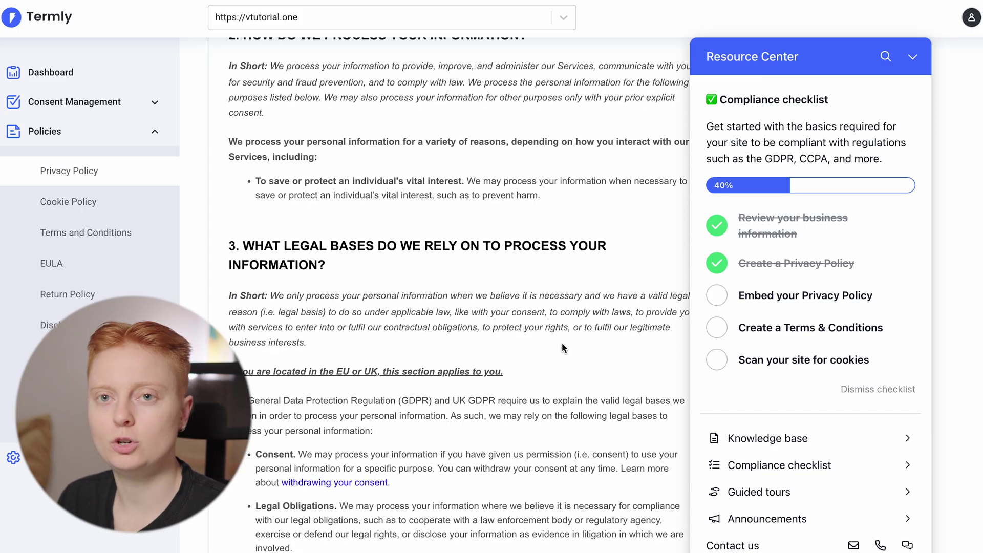
Read the privacy policy preview from the legal bases section through the section on cookies and tracking technologies
scroll(562, 347, "down", 13)
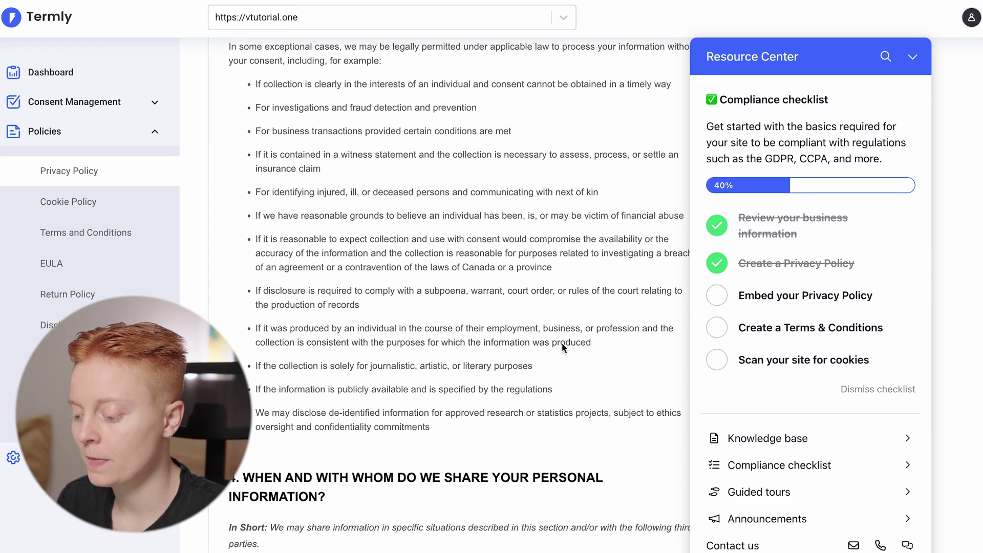
scroll(562, 347, "down", 7)
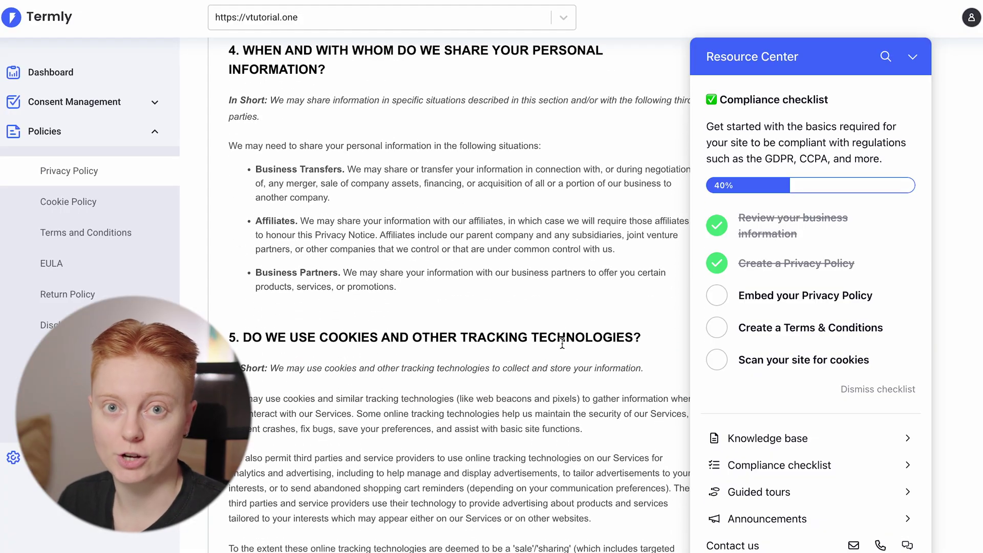
scroll(562, 343, "down", 1)
scroll(562, 343, "up", 20)
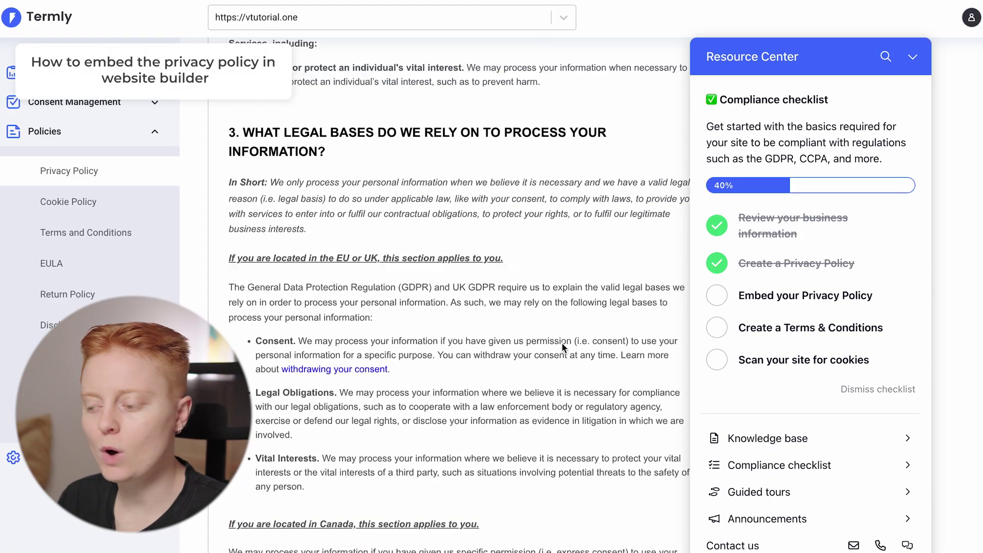
scroll(561, 344, "up", 20)
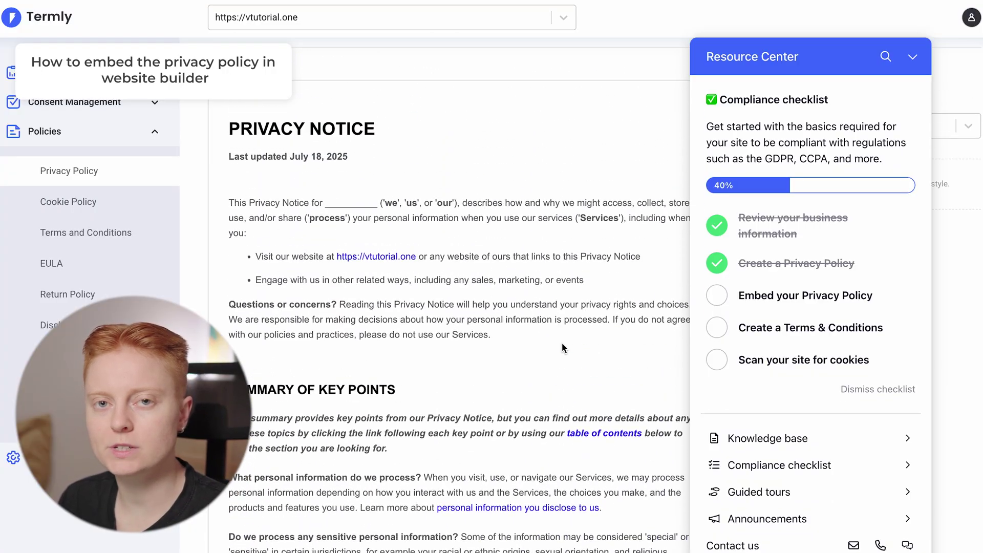
scroll(562, 348, "up", 1)
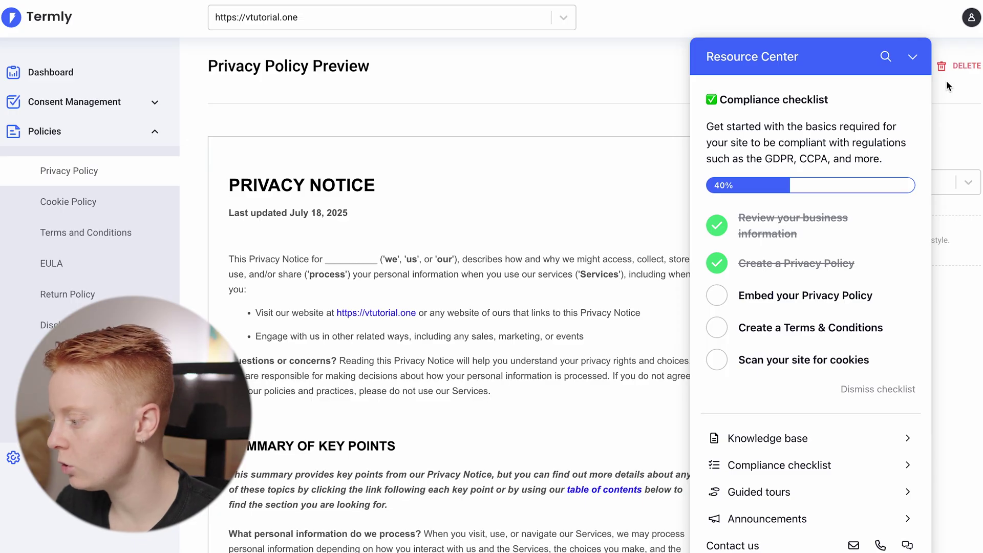
Copy the privacy policy's HTML-format embed code for adding it to the website
left_click(913, 56)
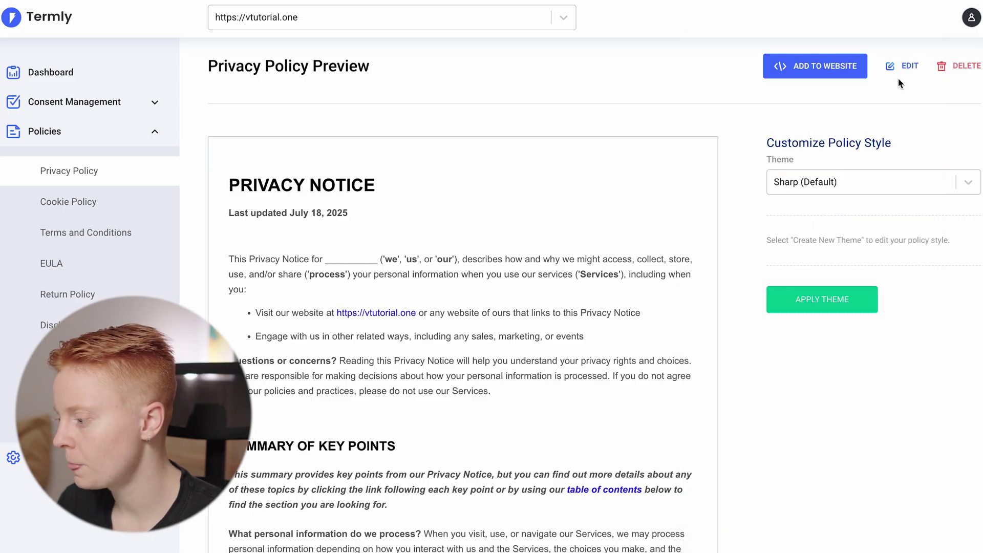
left_click(821, 75)
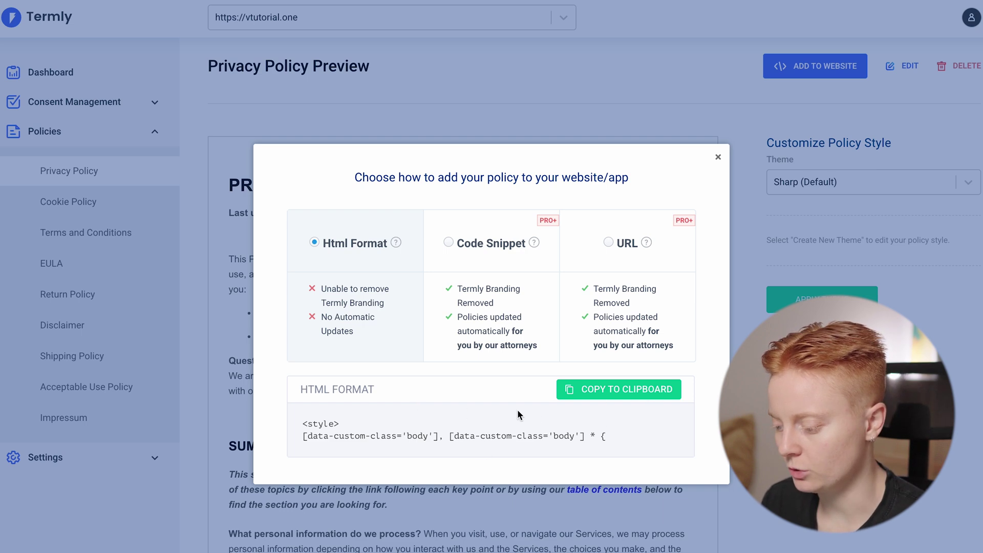
left_click(625, 398)
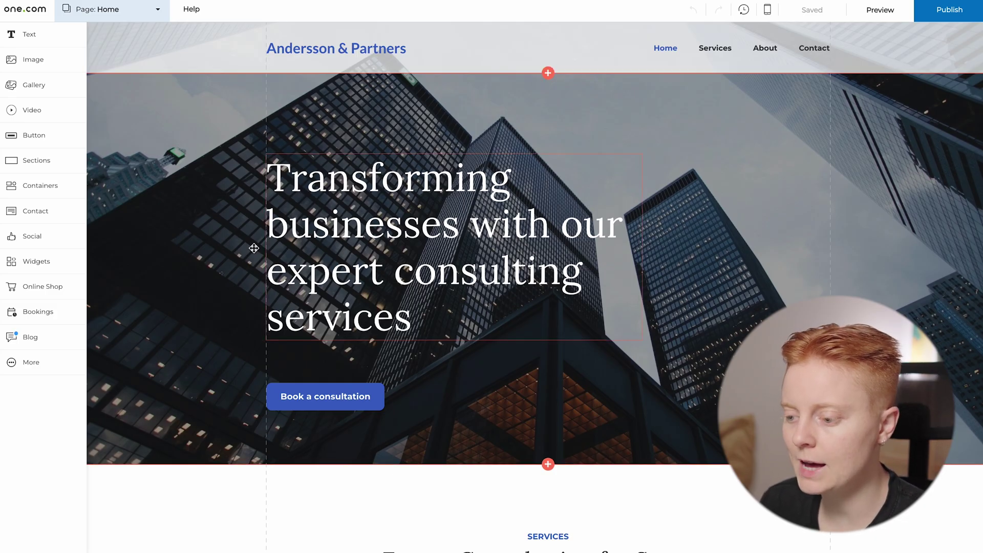
In the one.com website builder, add a new blank page named Privacy Policy
left_click(159, 16)
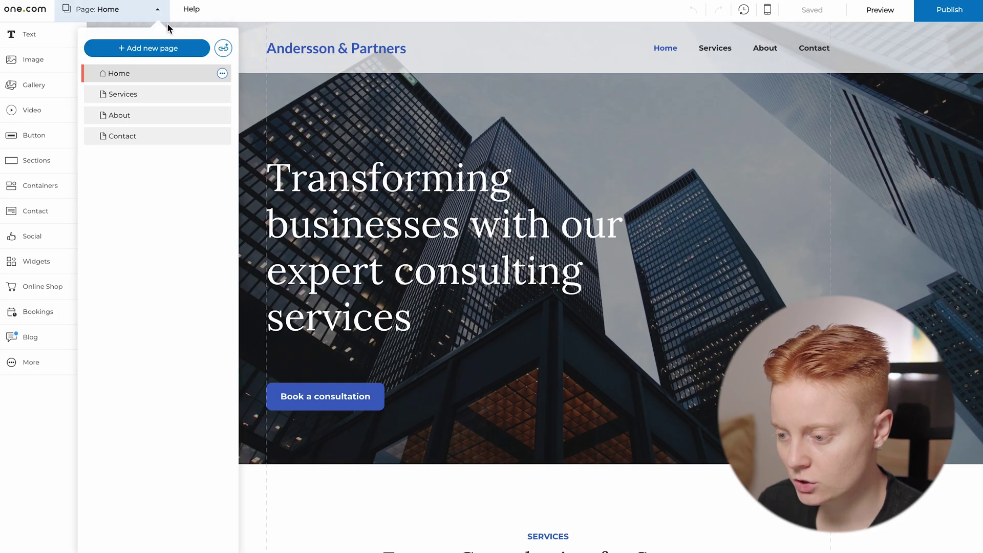
left_click(181, 51)
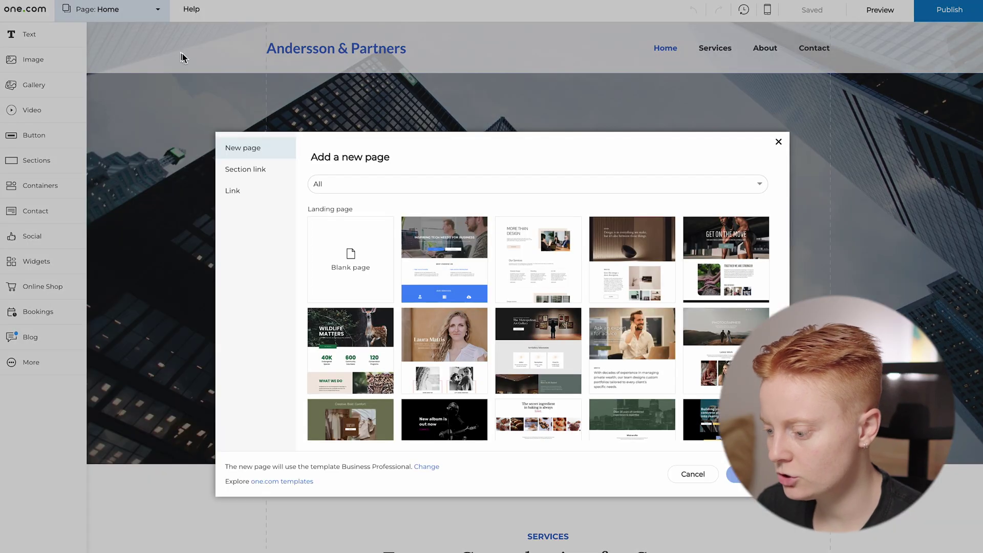
scroll(503, 320, "down", 3)
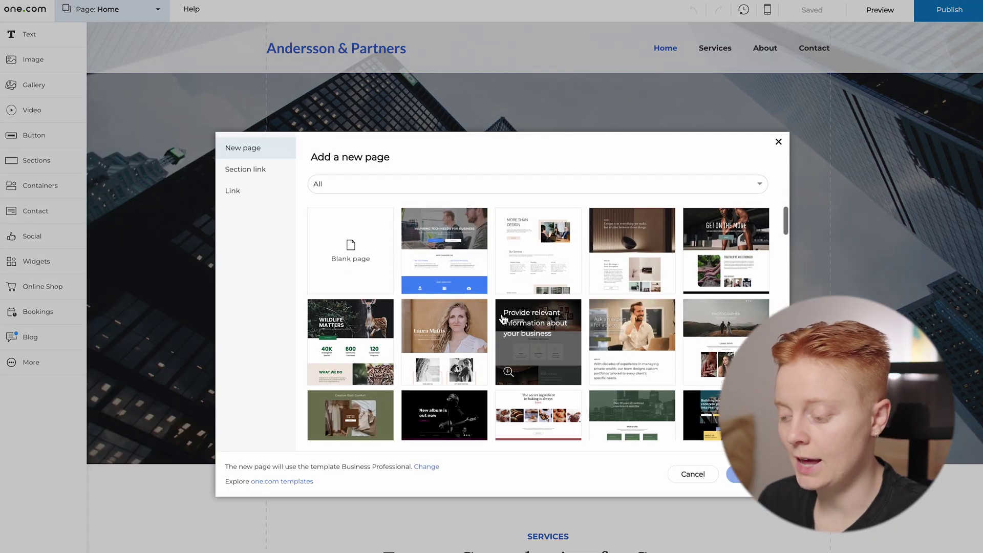
scroll(502, 319, "up", 3)
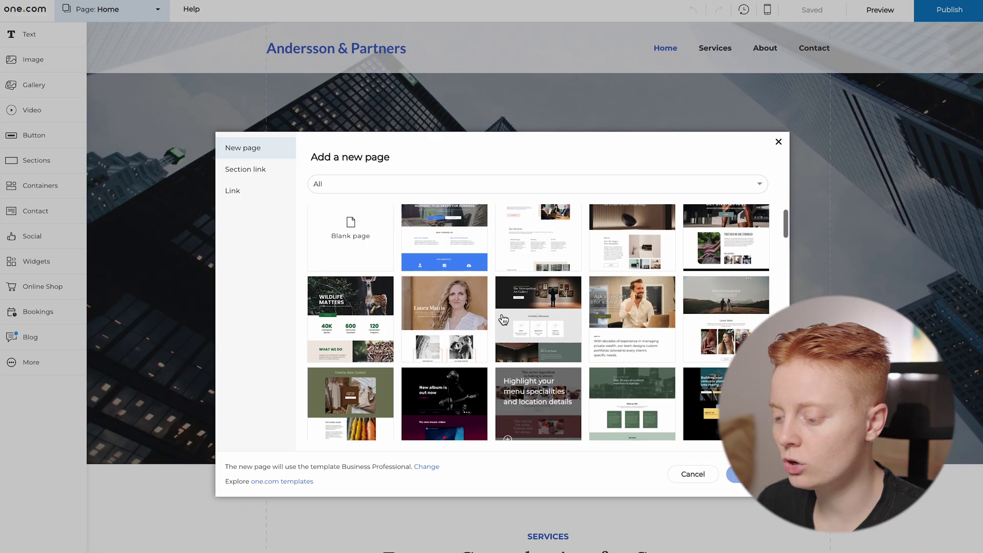
left_click(373, 252)
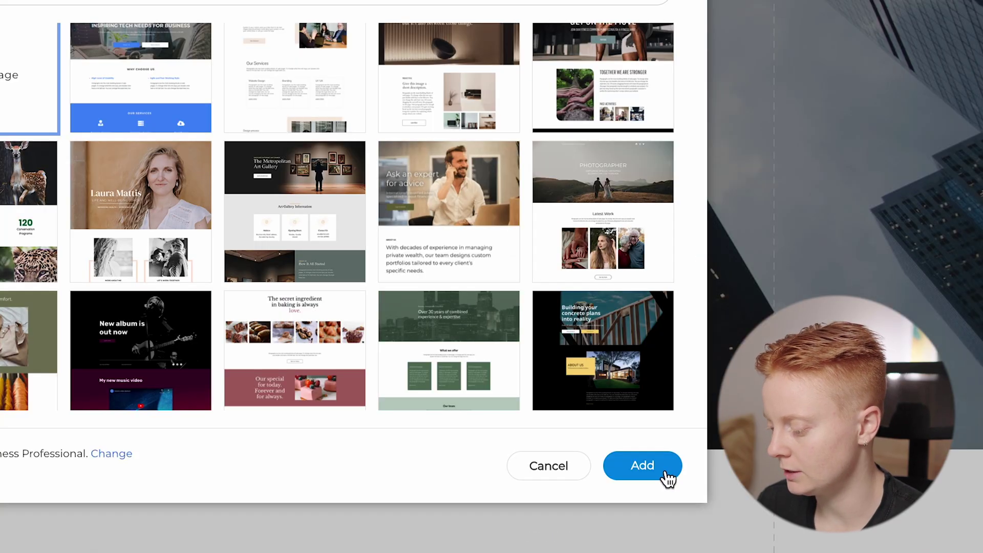
left_click(760, 477)
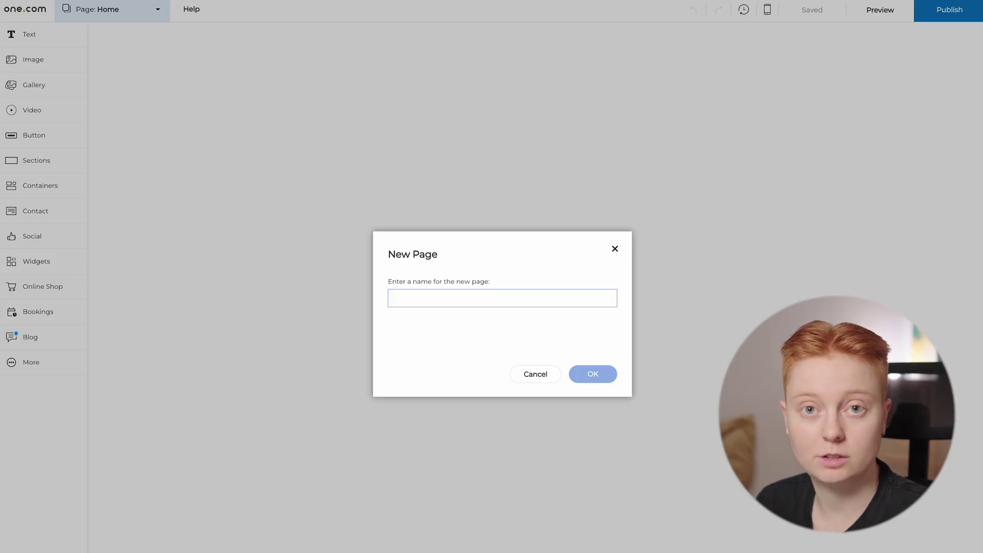
type("Pr")
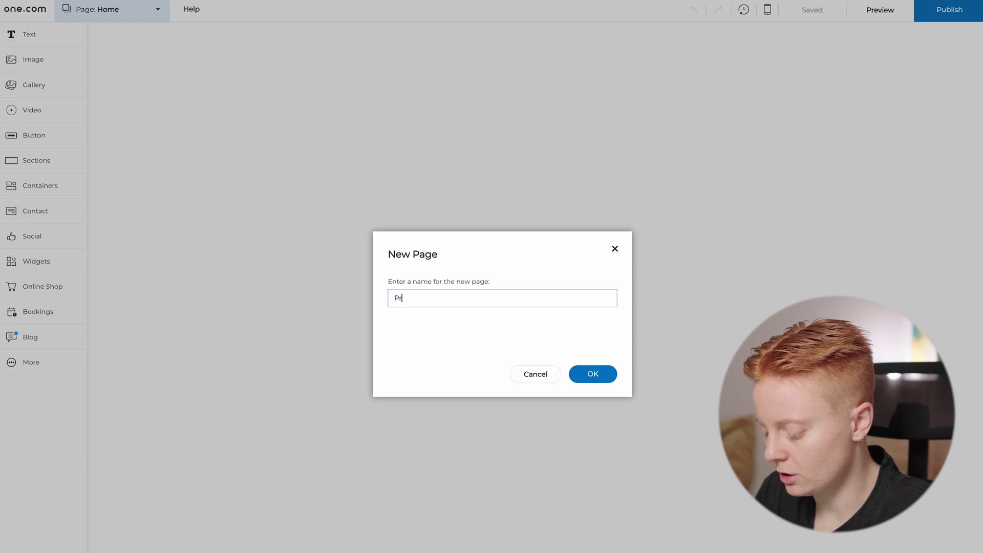
type("ivacy Policy")
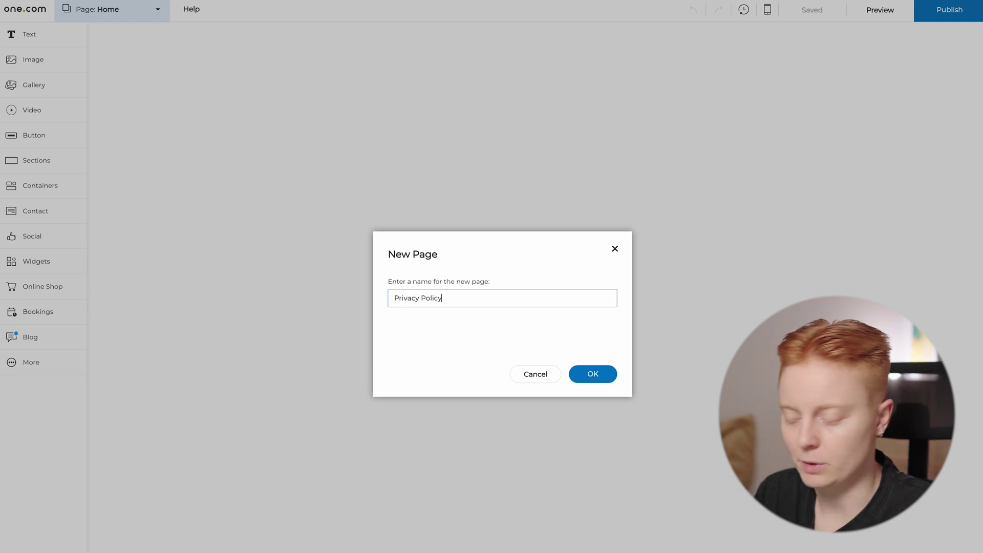
left_click(608, 375)
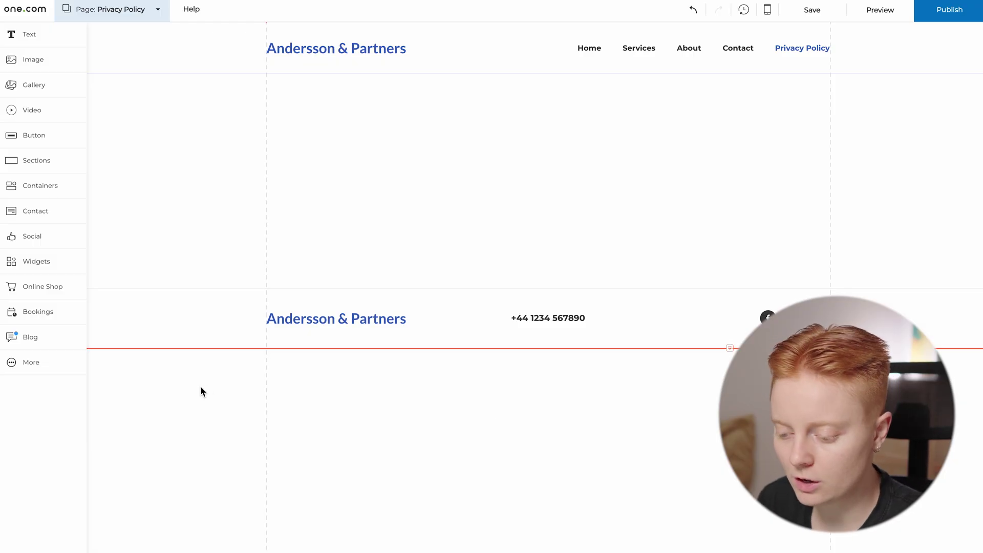
Embed the copied policy HTML in a Code component on the Privacy Policy page and enlarge it to fill the empty section above the footer
left_click(69, 369)
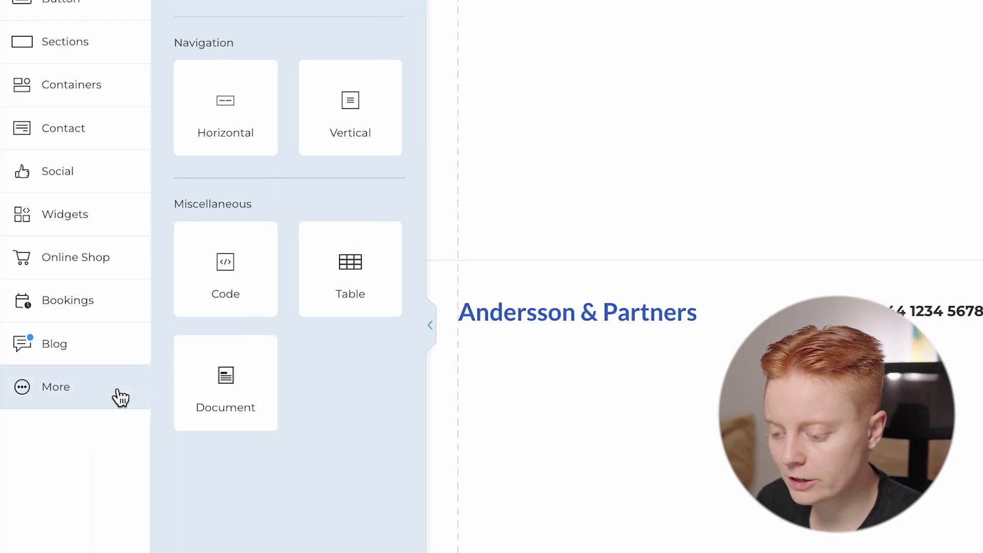
left_click(259, 312)
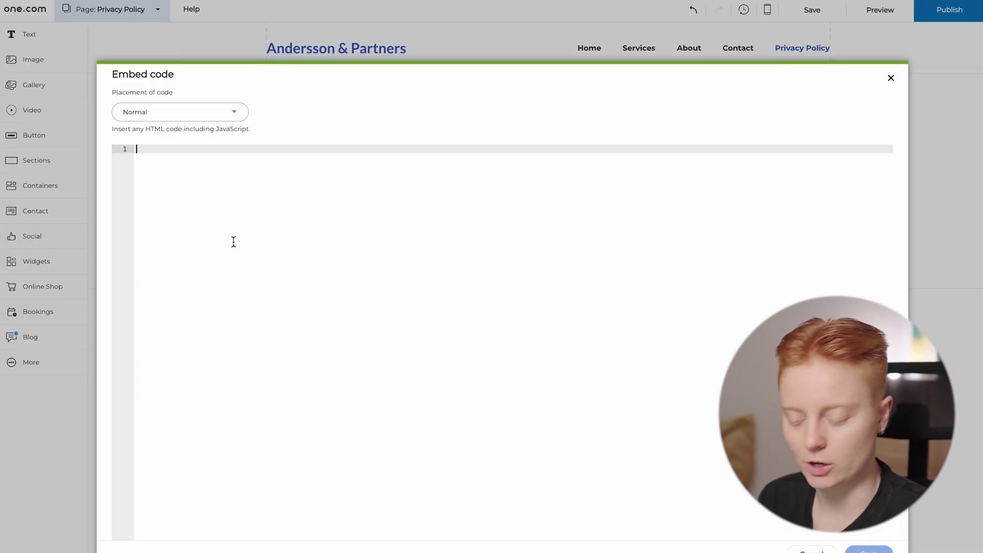
key("ctrl+v")
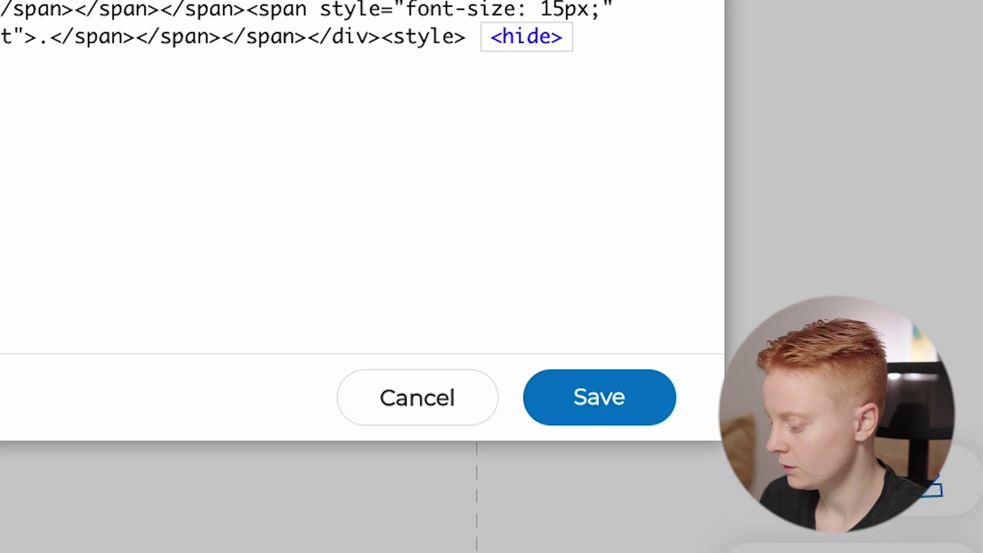
left_click(868, 550)
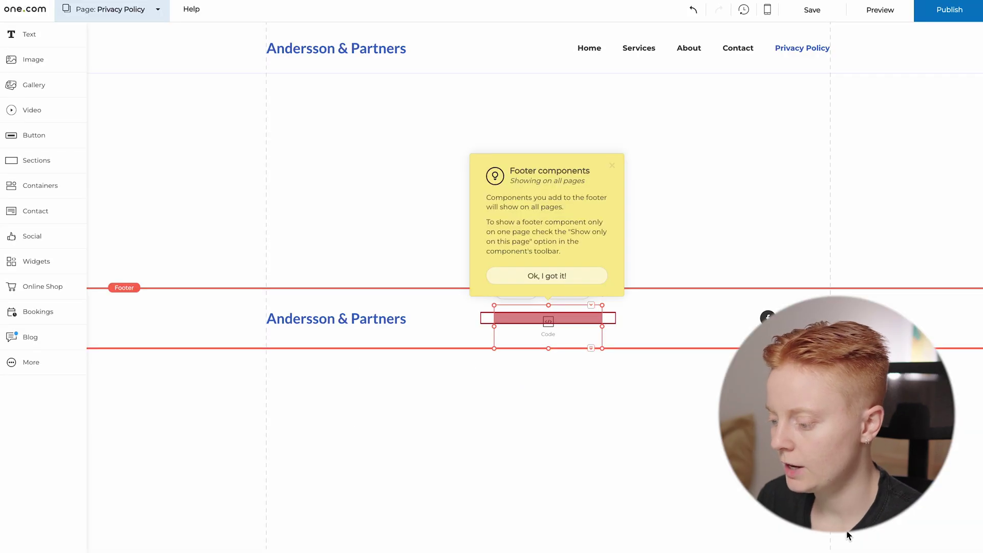
left_click_drag(570, 338, 803, 277)
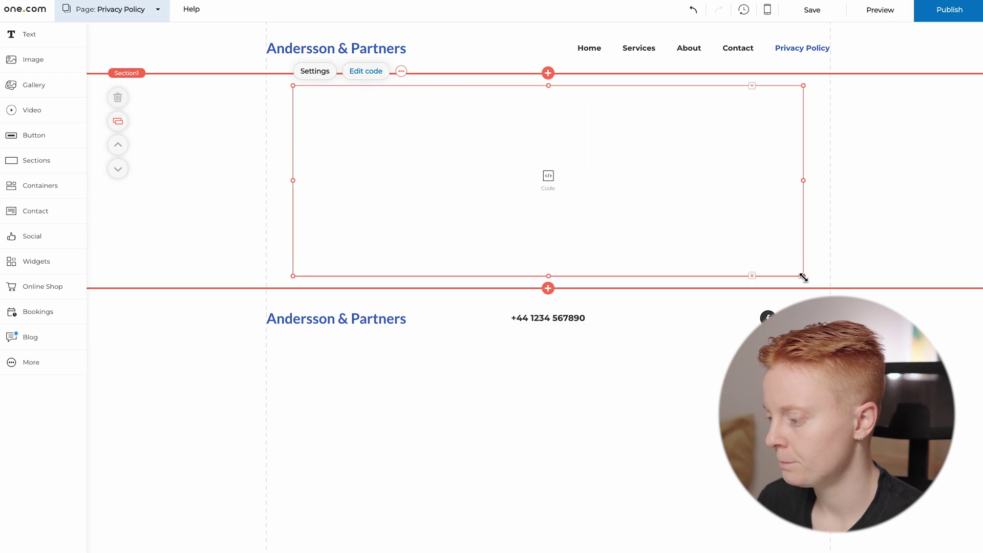
Check the embedded privacy notice in the site preview and save the website
left_click(878, 12)
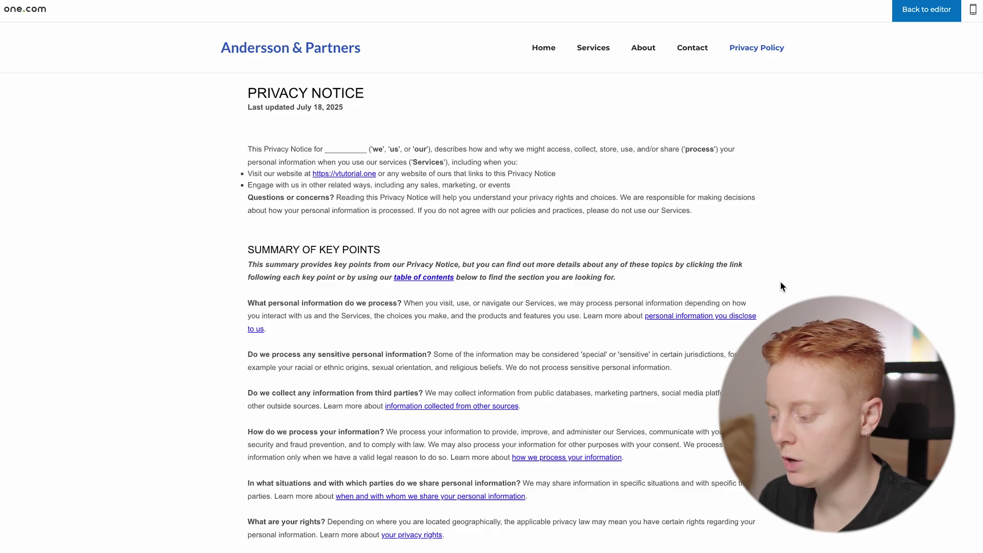
scroll(780, 282, "down", 2)
scroll(780, 282, "down", 10)
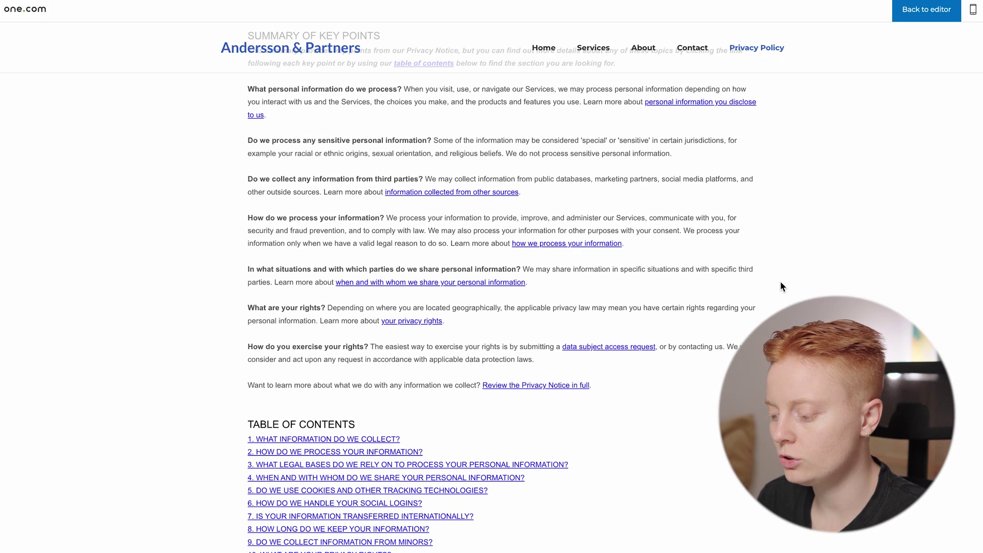
scroll(780, 286, "down", 10)
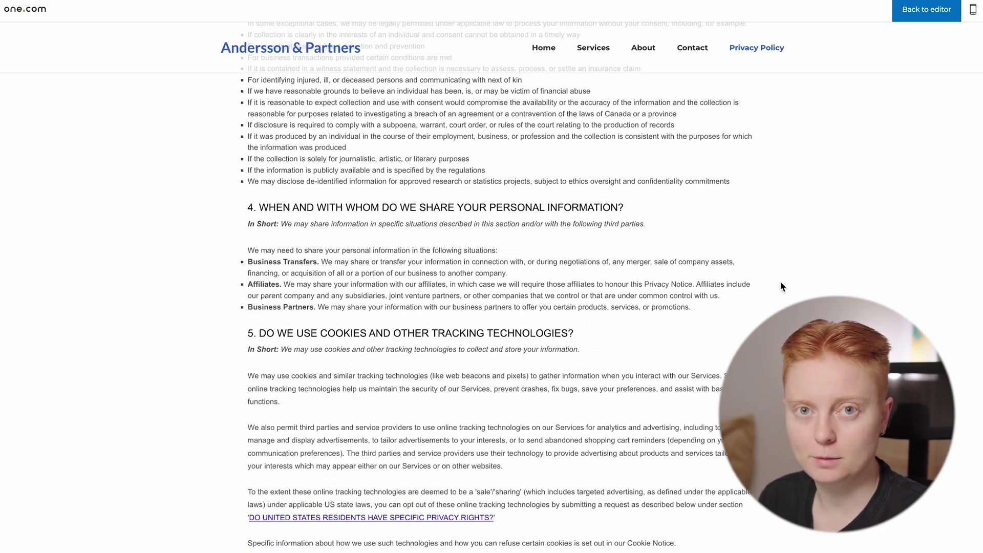
scroll(780, 280, "down", 15)
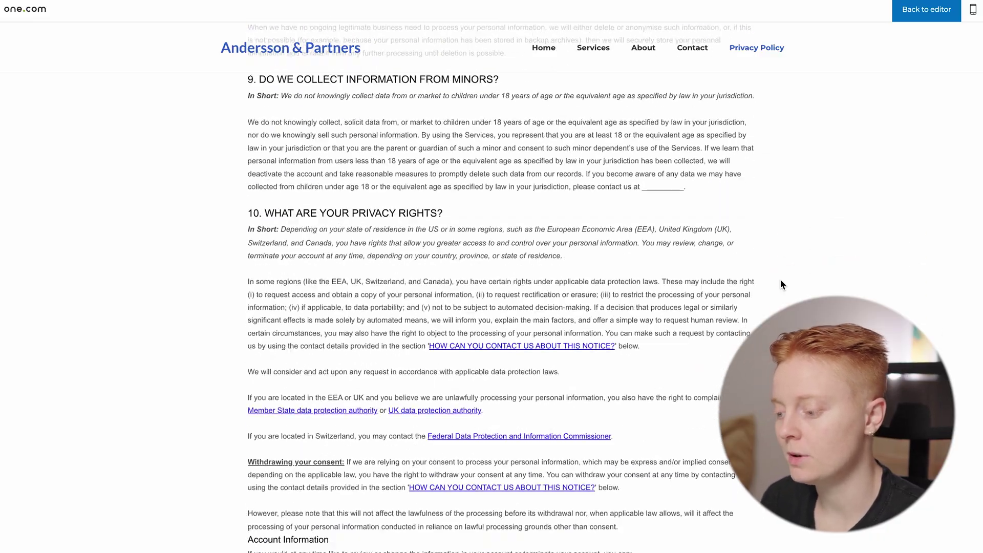
scroll(781, 285, "up", 20)
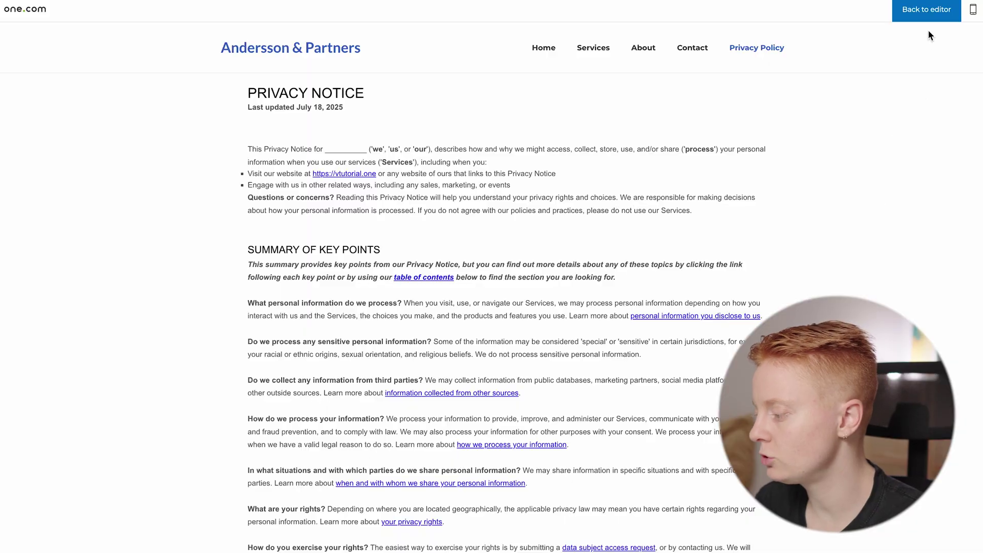
left_click(927, 15)
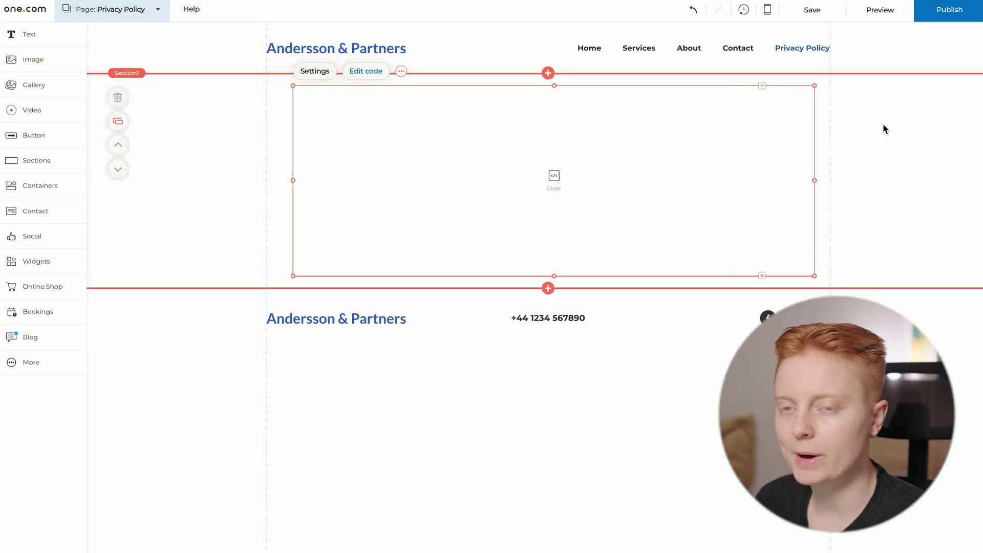
left_click(818, 12)
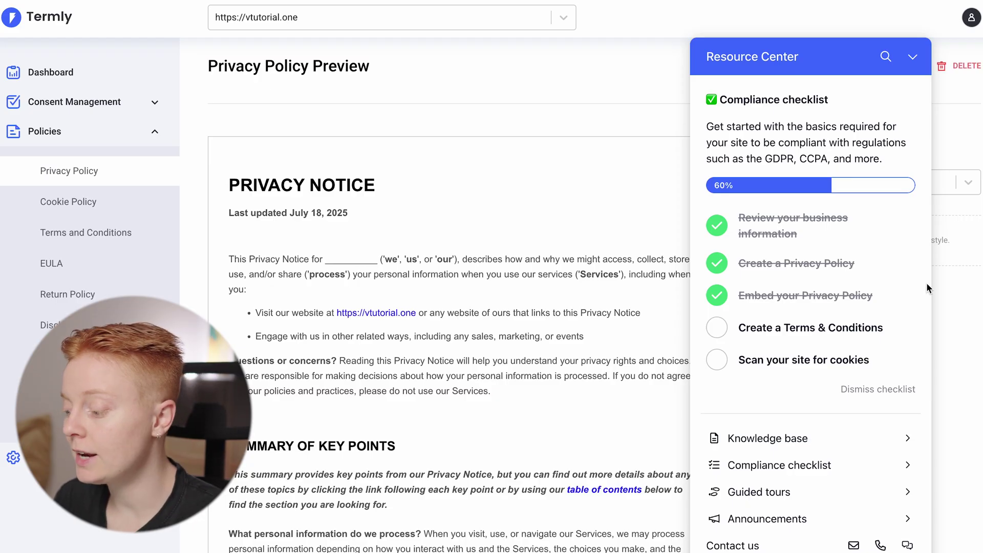
Back in Termly, create new Terms and Conditions, publish them with the effective date 07/18/2025 and read through the preview
left_click(894, 336)
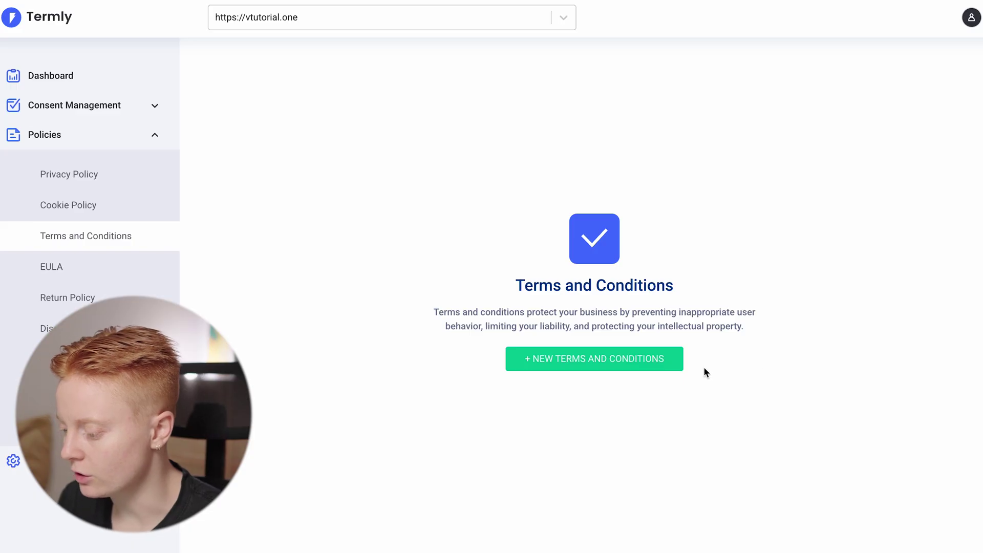
left_click(676, 359)
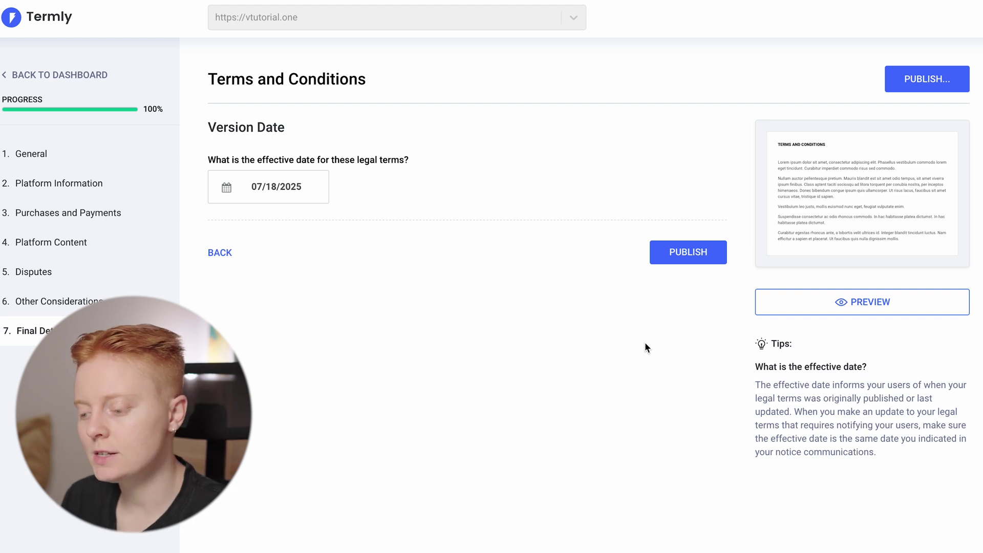
left_click(707, 257)
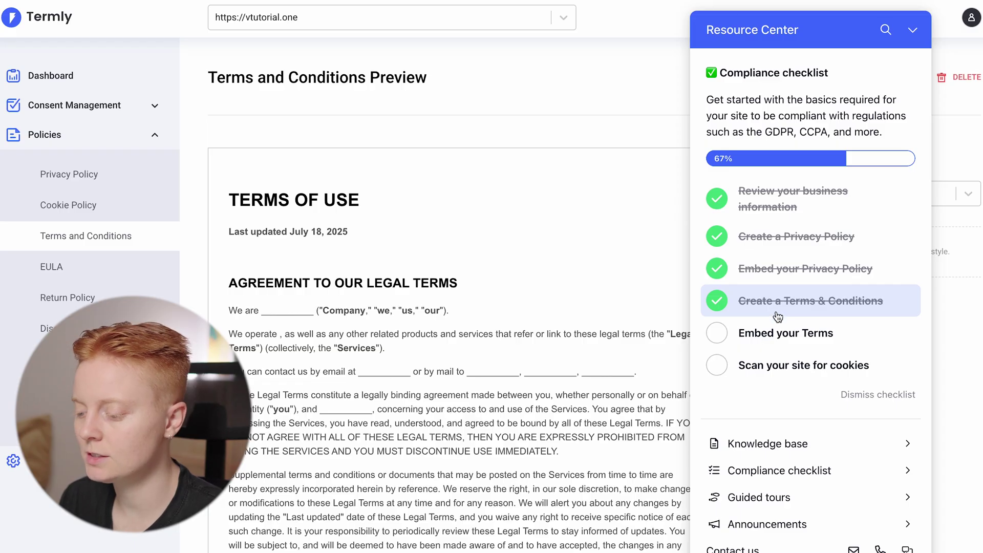
scroll(432, 364, "down", 6)
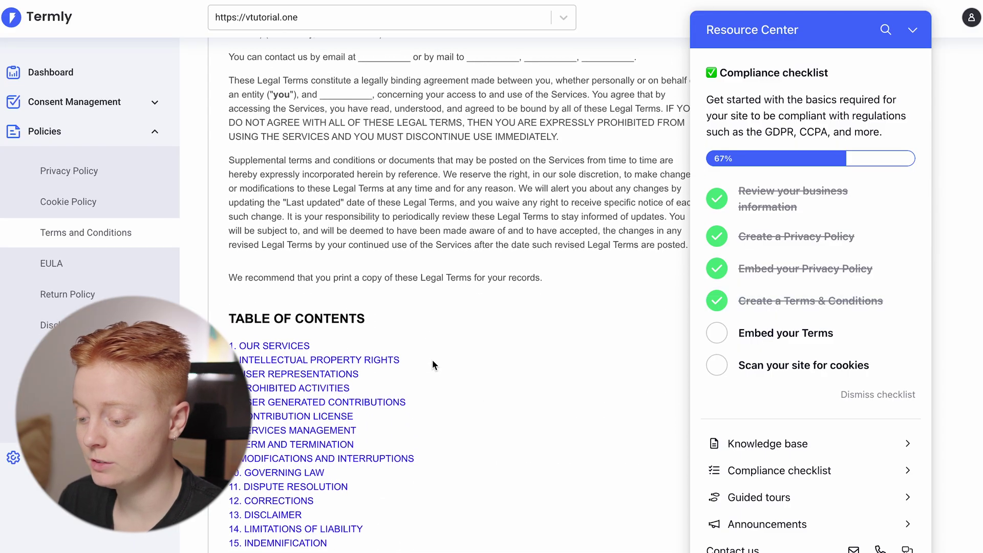
scroll(433, 361, "down", 15)
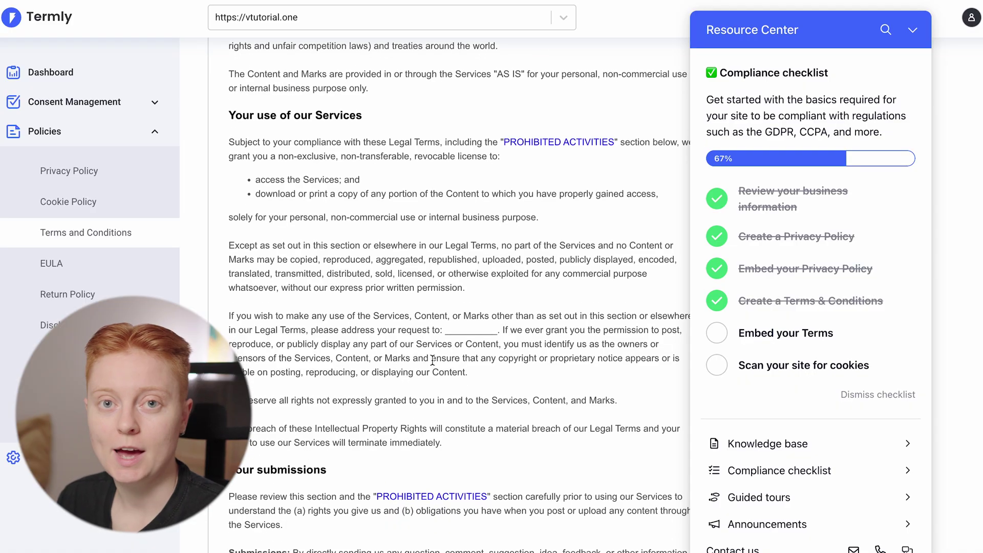
scroll(432, 360, "down", 6)
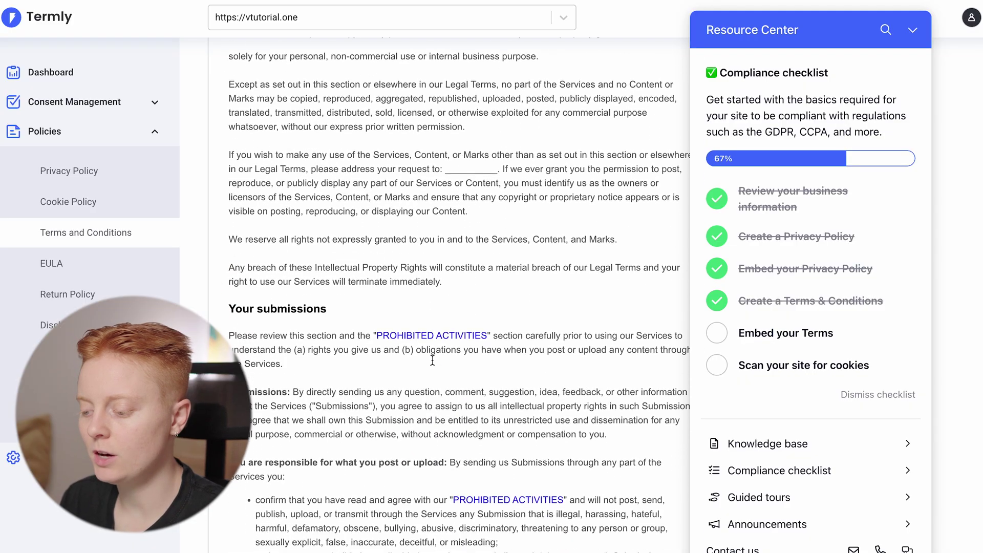
Finish reading the Terms and Conditions preview and copy the policy for the website in HTML format
scroll(433, 364, "down", 9)
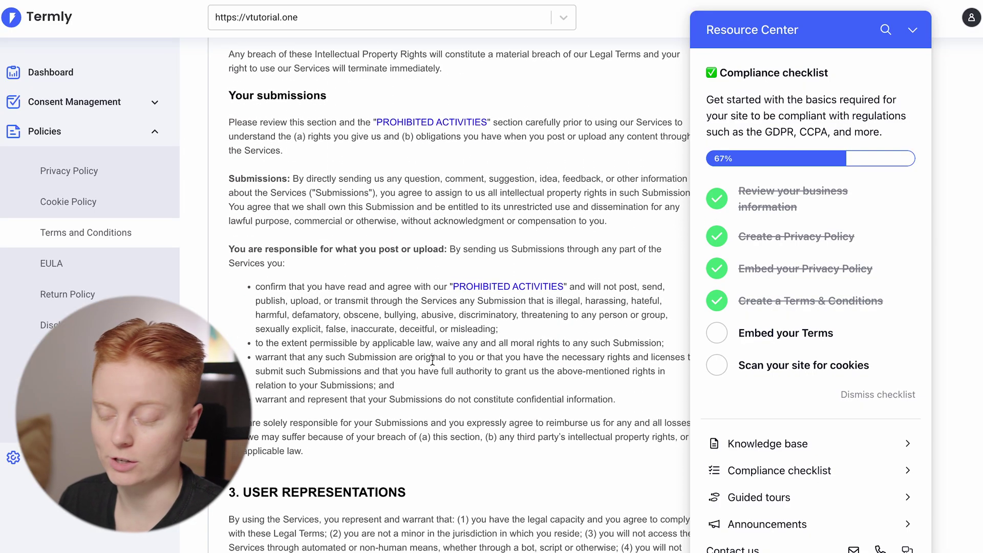
scroll(431, 361, "up", 20)
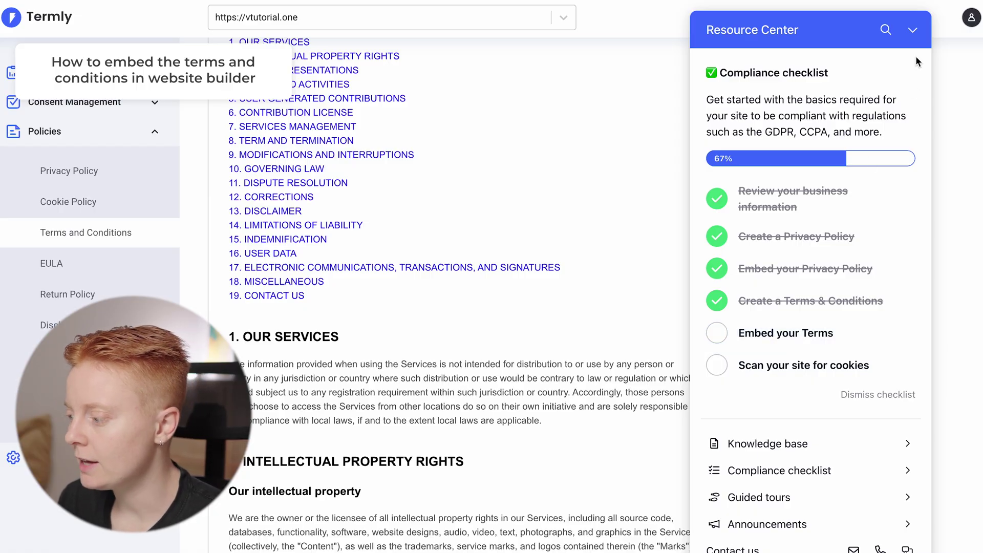
left_click(913, 30)
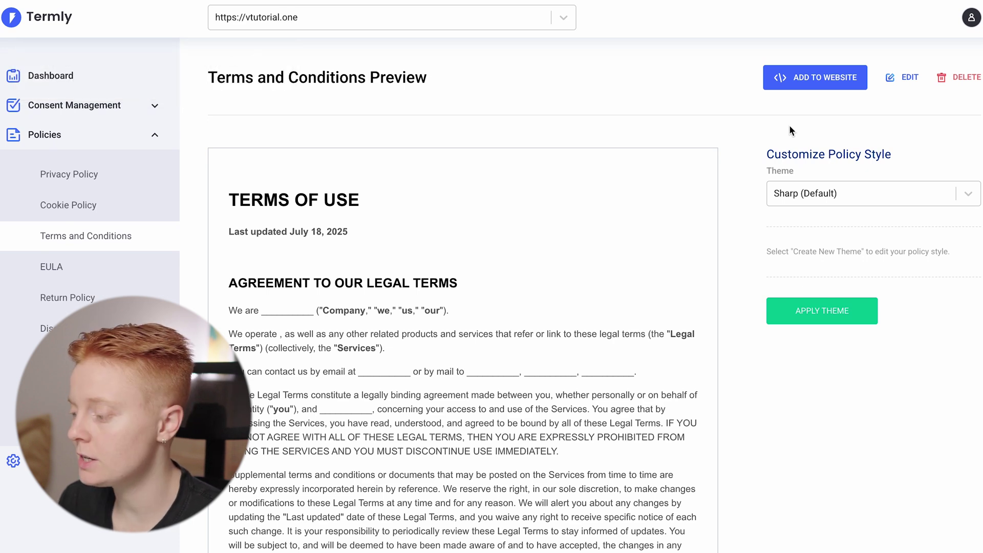
left_click(811, 84)
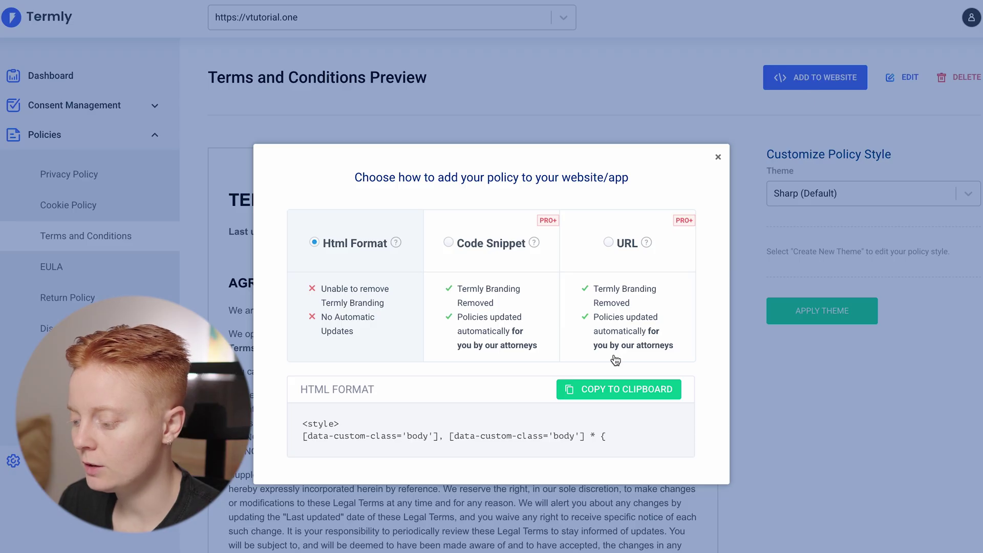
left_click(625, 398)
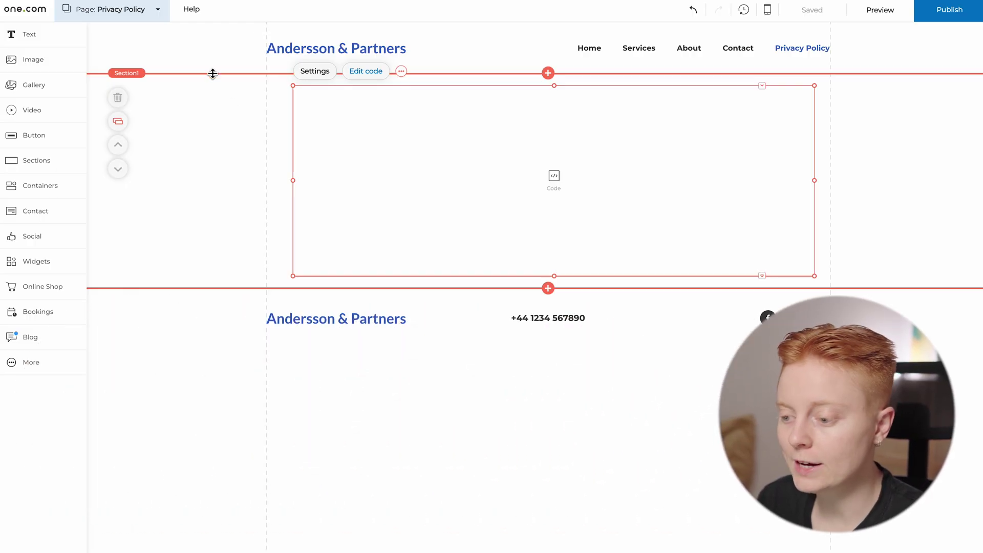
Switch to the one.com website builder and add a new blank page named Terms and Conditions
left_click(158, 11)
left_click(153, 46)
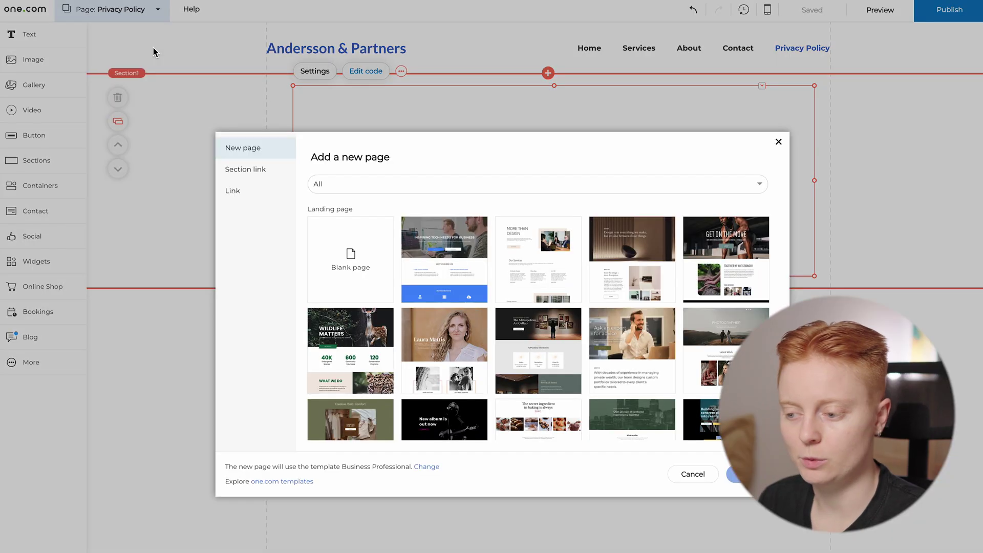
left_click(347, 256)
left_click(749, 475)
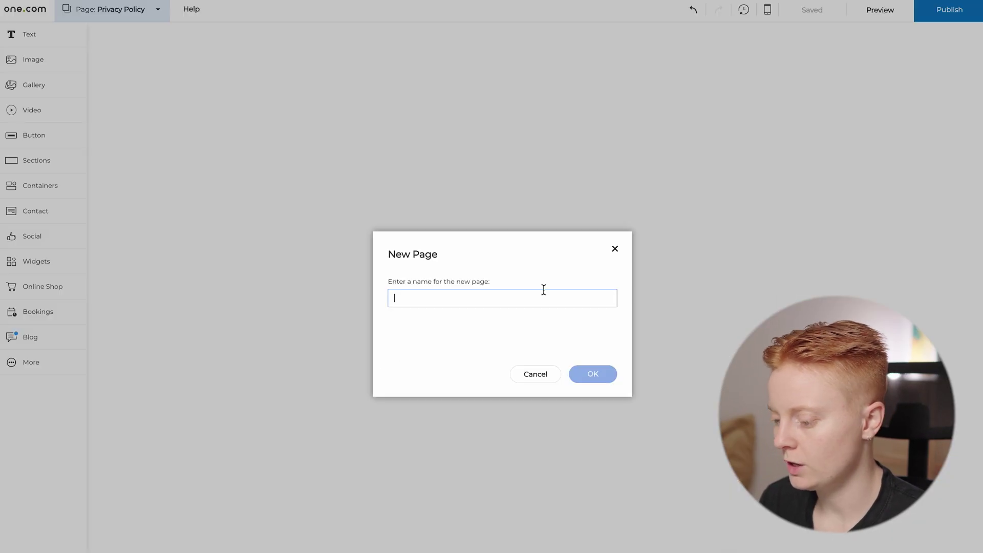
type("Terms and ")
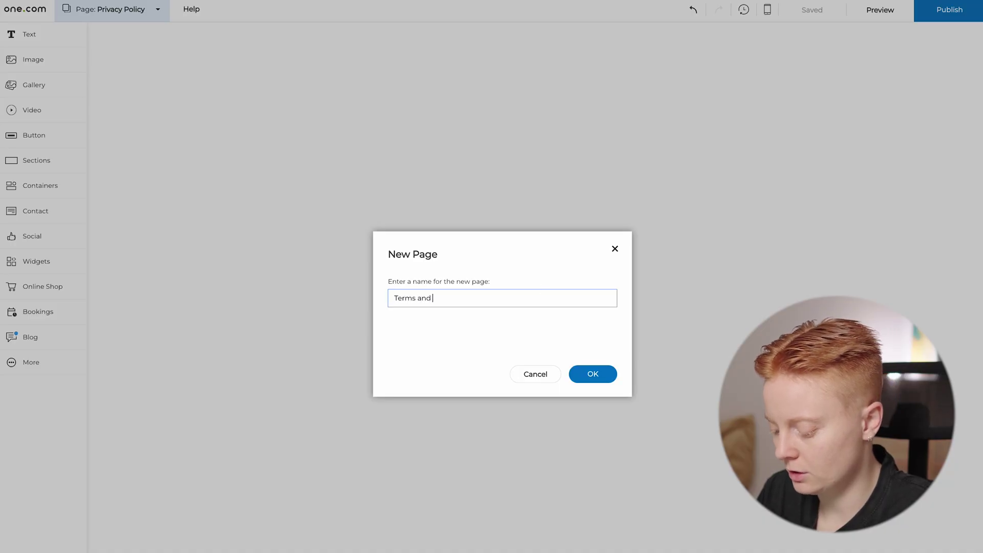
type("Conditions")
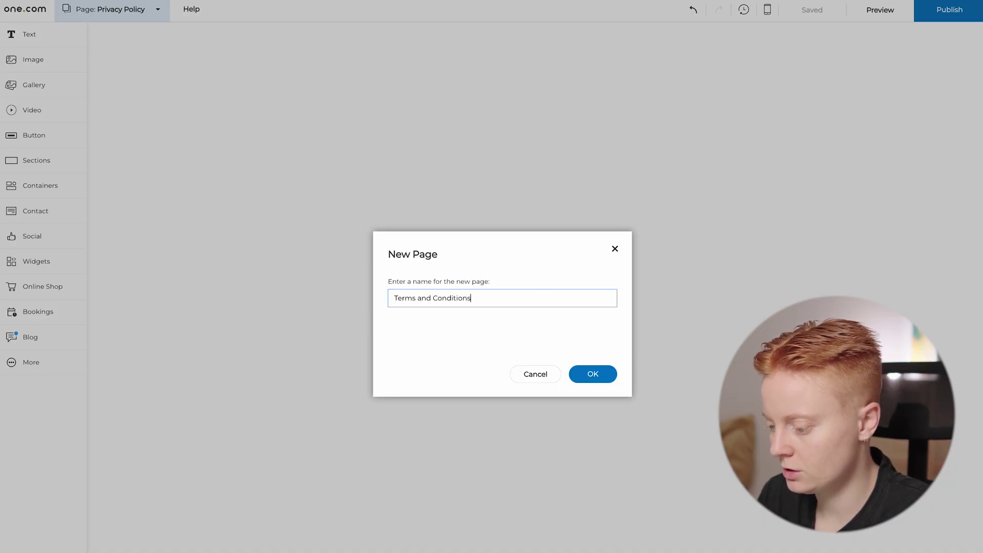
left_click(597, 378)
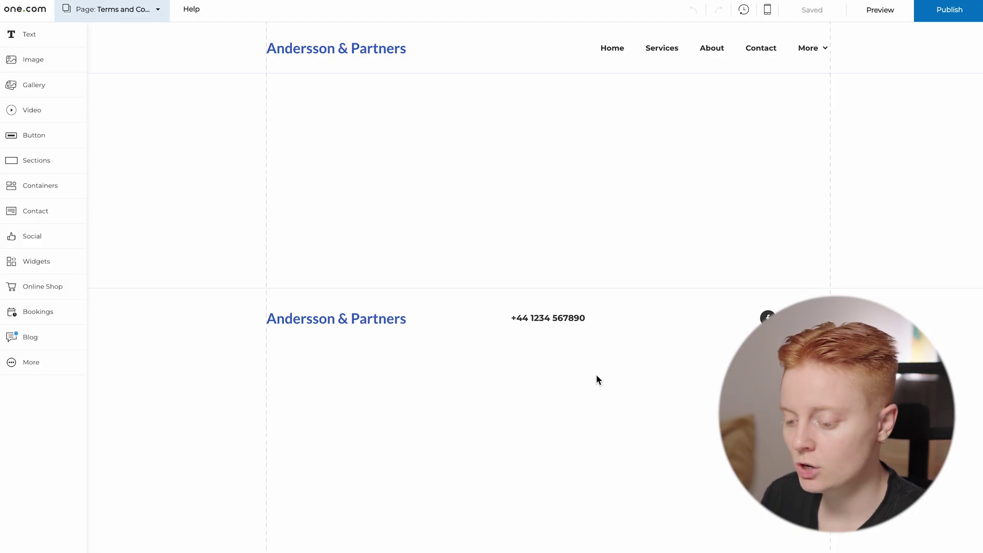
Embed the copied terms HTML in a Code component on the Terms and Conditions page and enlarge it to fill the empty section above the footer
left_click(72, 366)
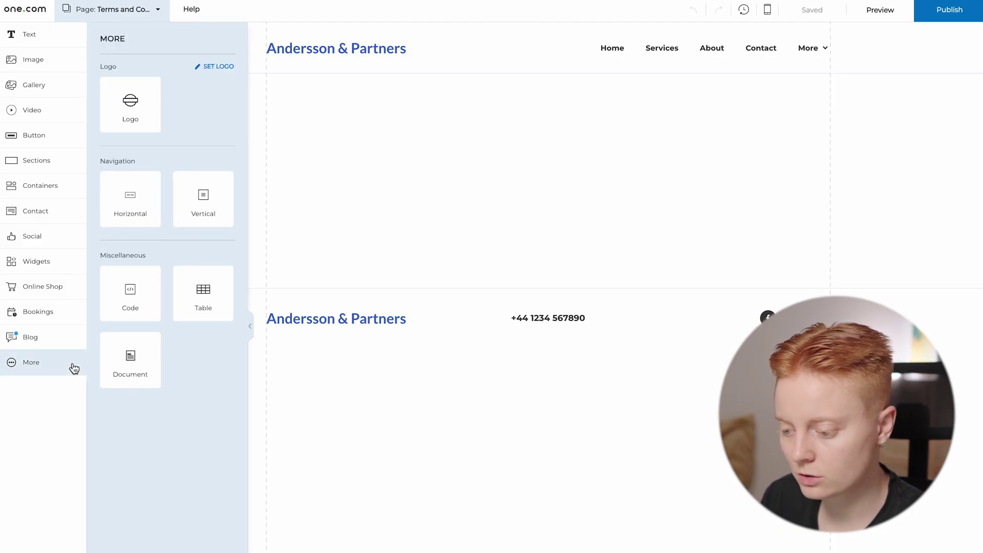
left_click(151, 309)
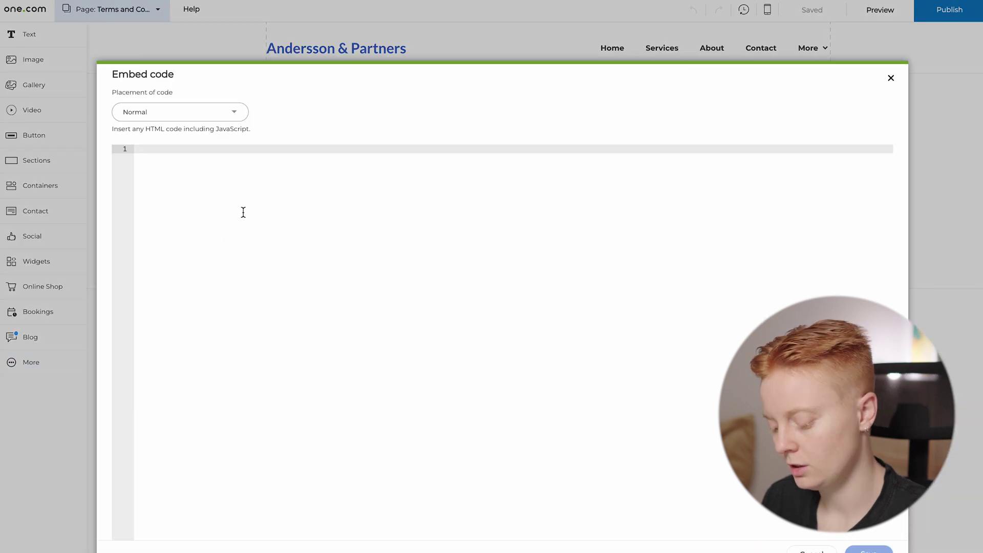
key("ctrl+v")
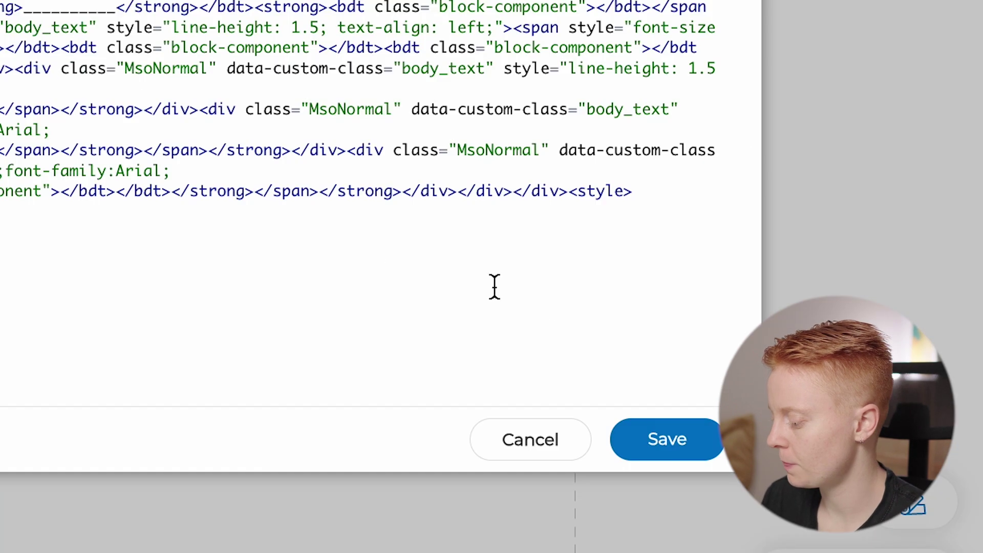
left_click(660, 438)
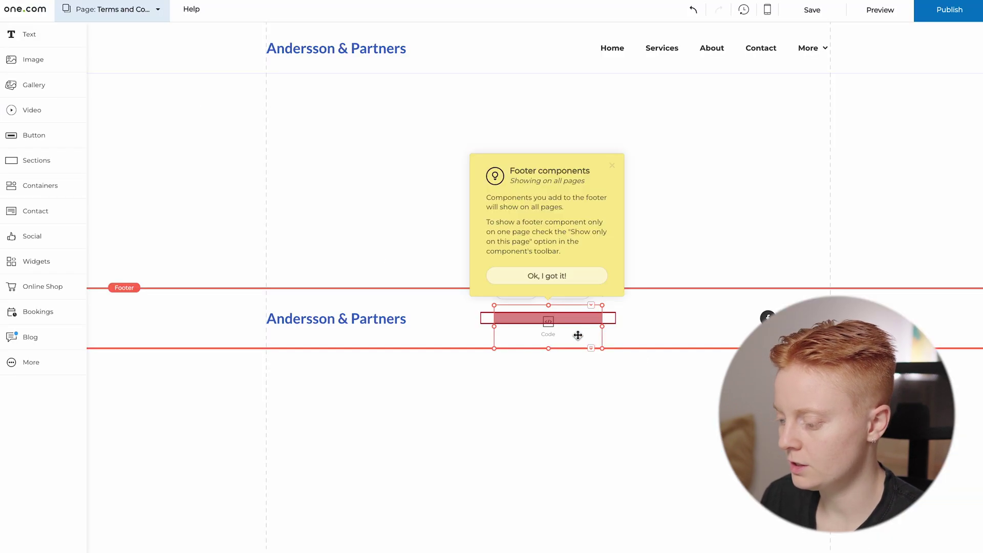
left_click_drag(578, 335, 811, 274)
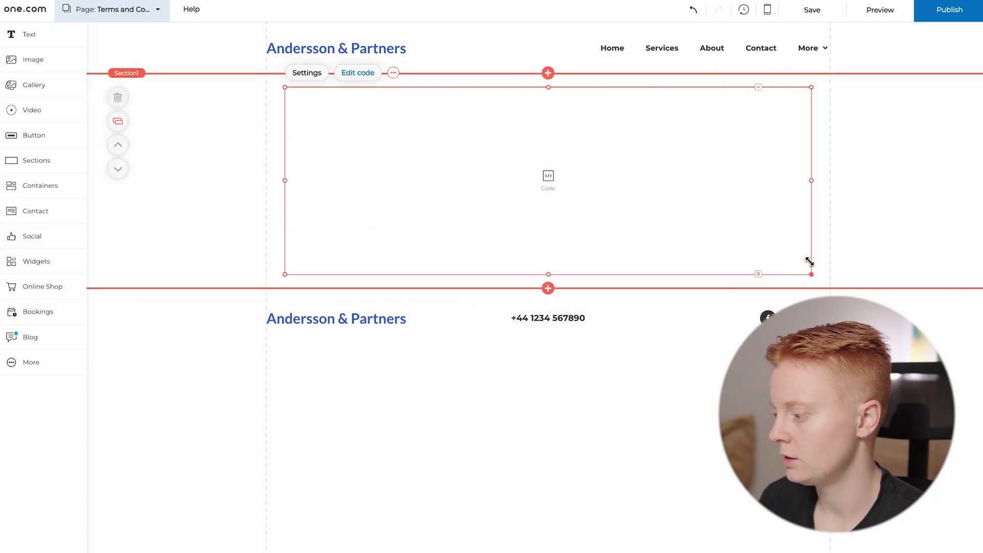
Check the embedded terms of use in the site preview and save the website
left_click(869, 11)
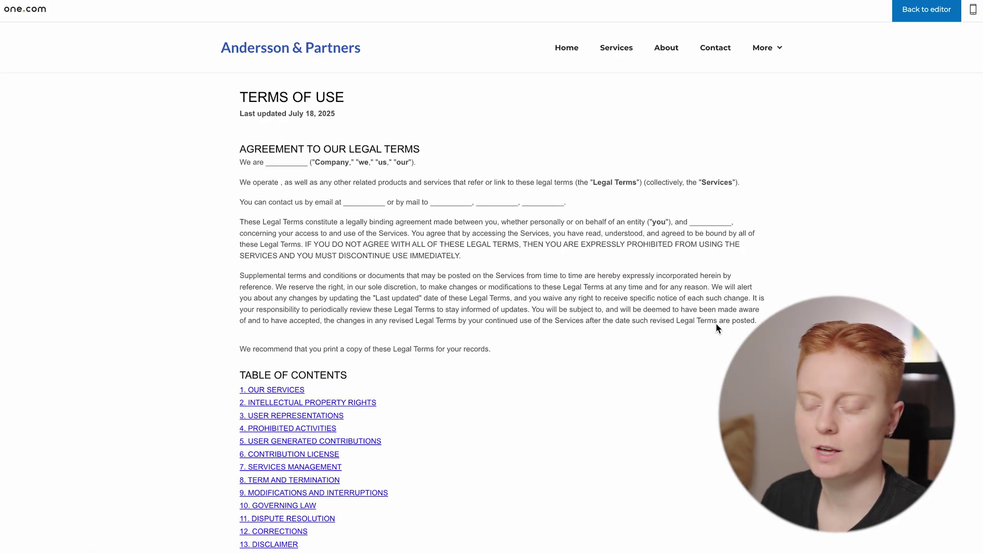
scroll(716, 324, "down", 10)
scroll(716, 324, "up", 10)
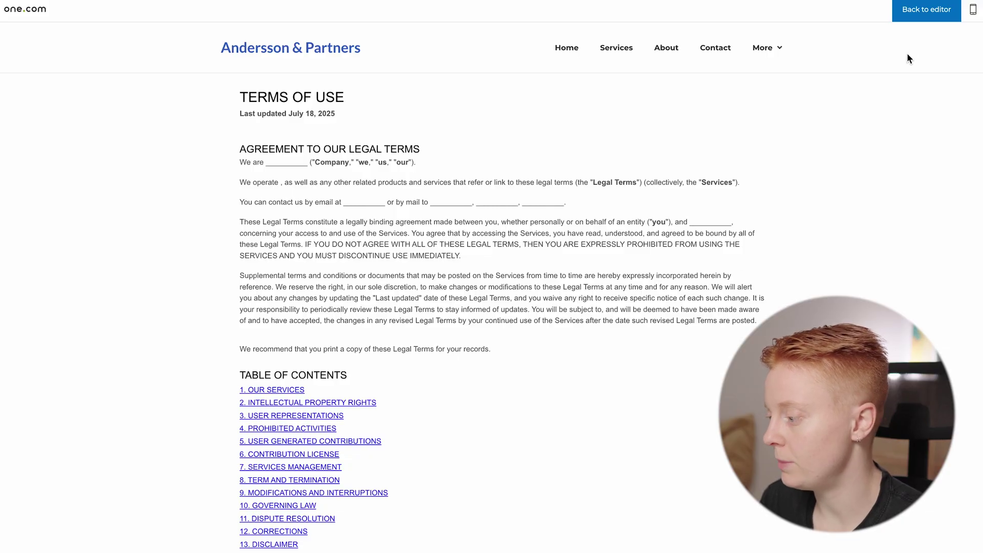
left_click(924, 11)
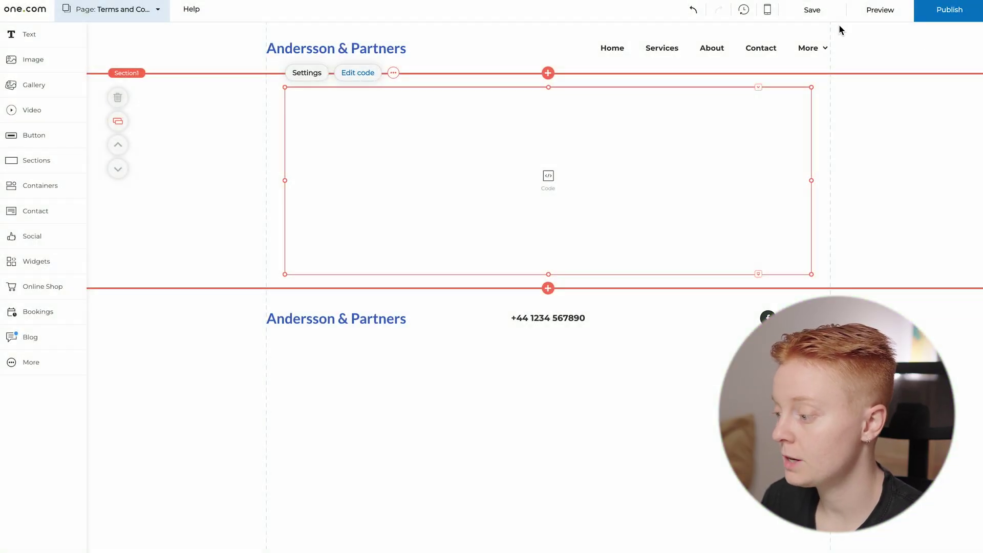
left_click(826, 14)
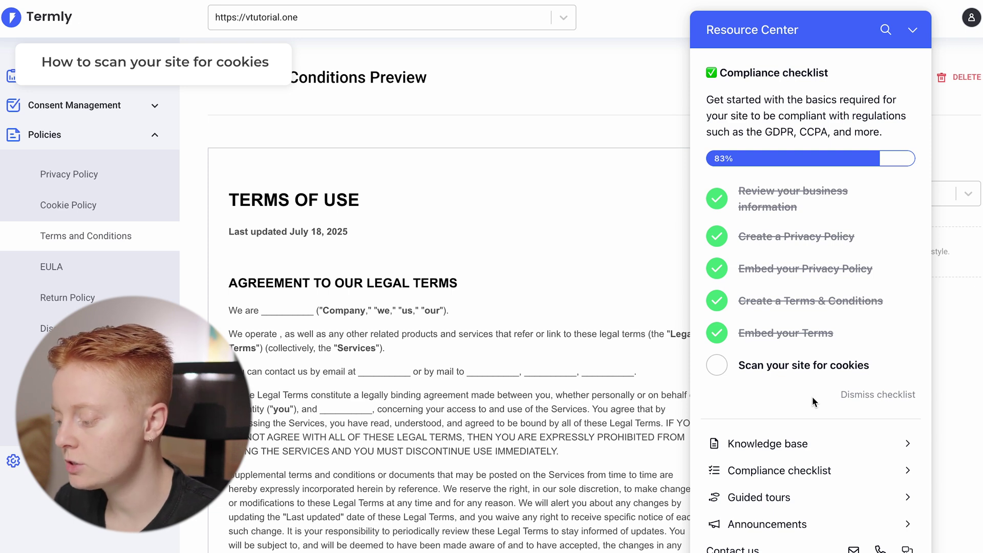
Back in Termly, scan the website for cookies from the compliance checklist and run the scan a second time
left_click(817, 375)
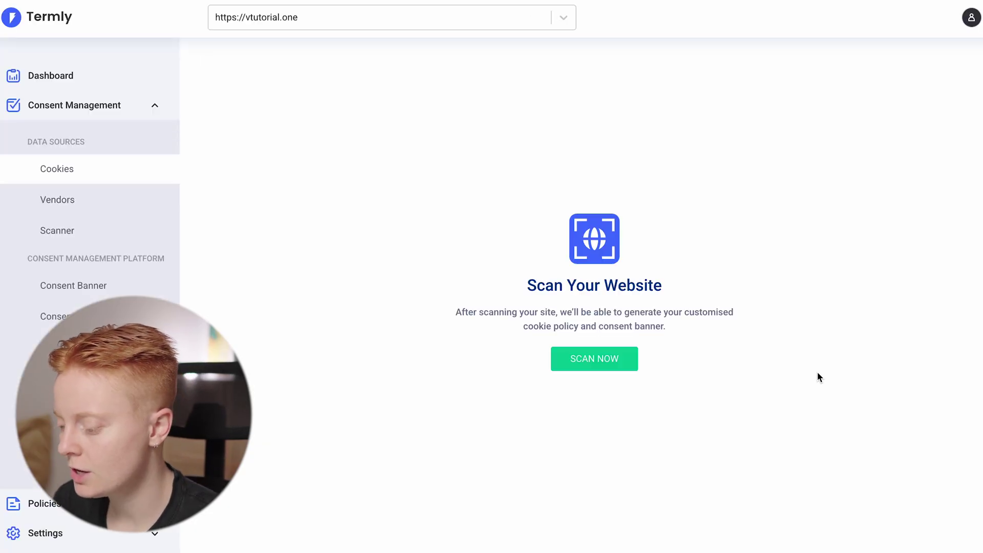
left_click(620, 370)
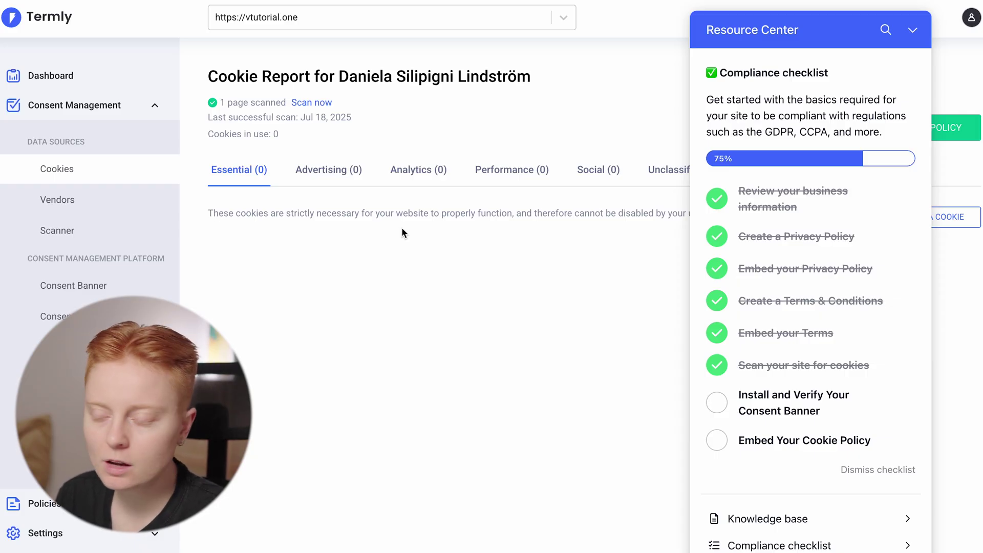
left_click(324, 103)
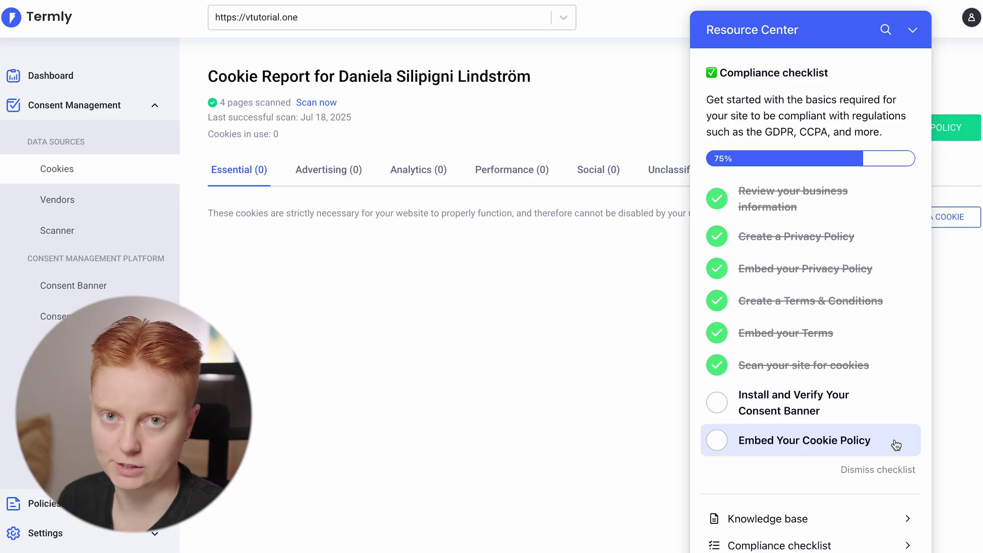
Generate the cookie policy from the cookie report and read through its preview
left_click(914, 31)
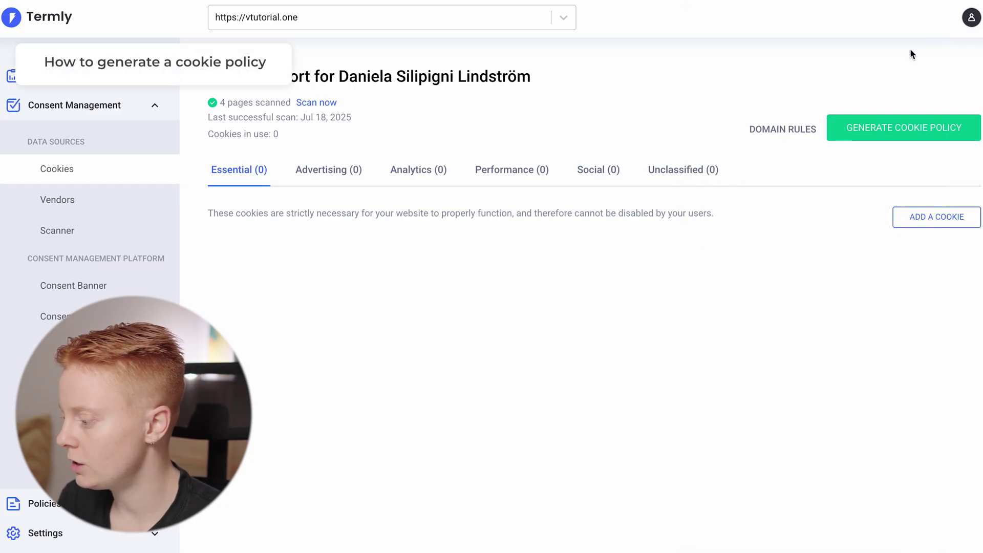
left_click(915, 138)
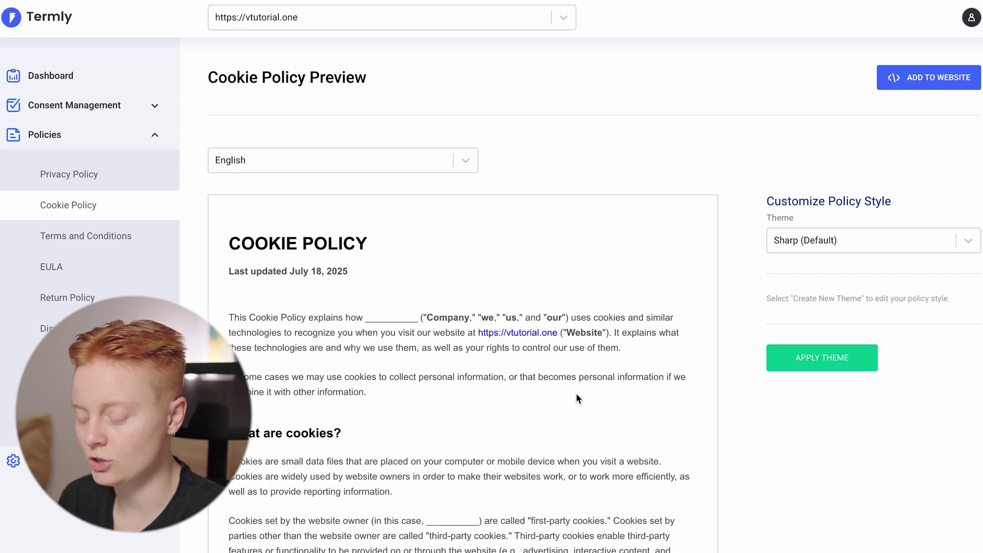
scroll(576, 394, "down", 15)
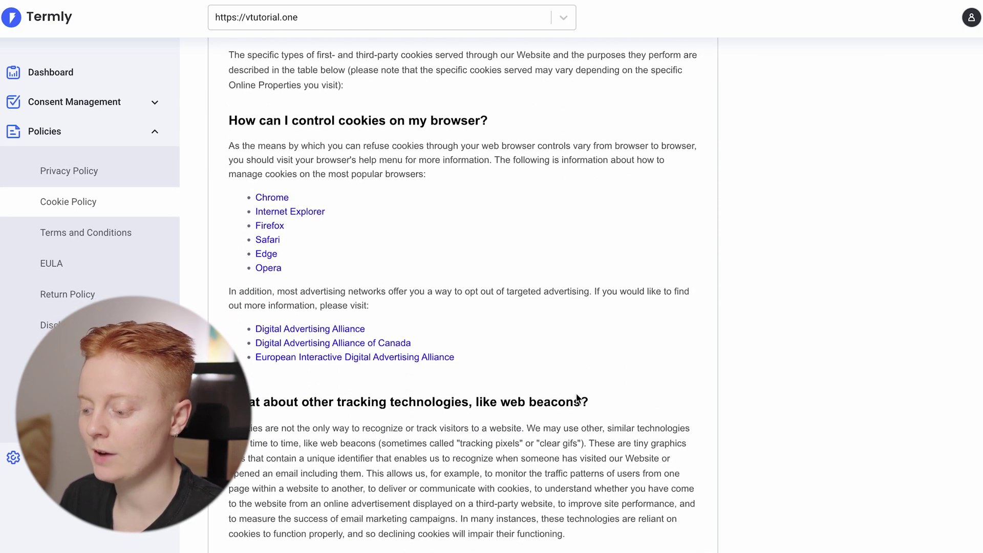
scroll(576, 394, "down", 15)
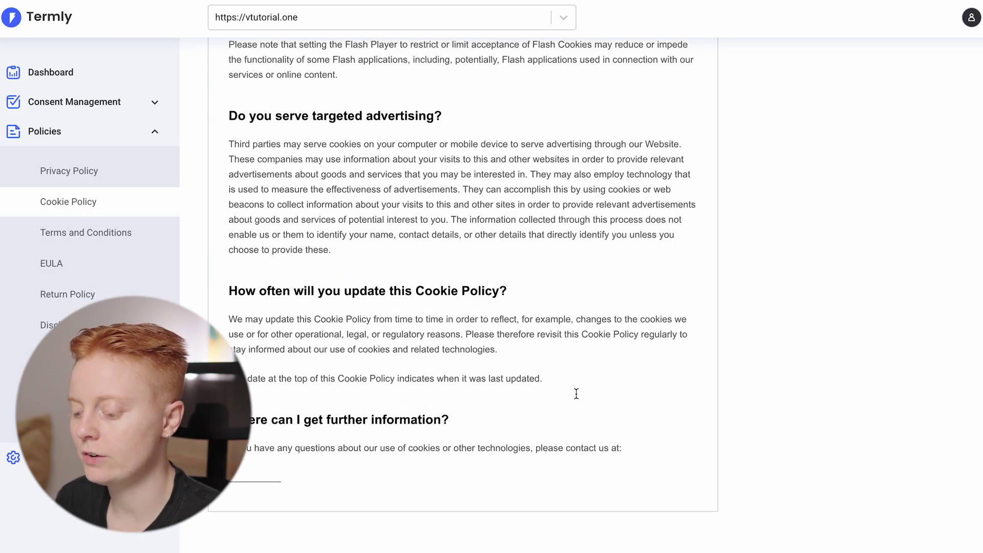
scroll(576, 393, "up", 20)
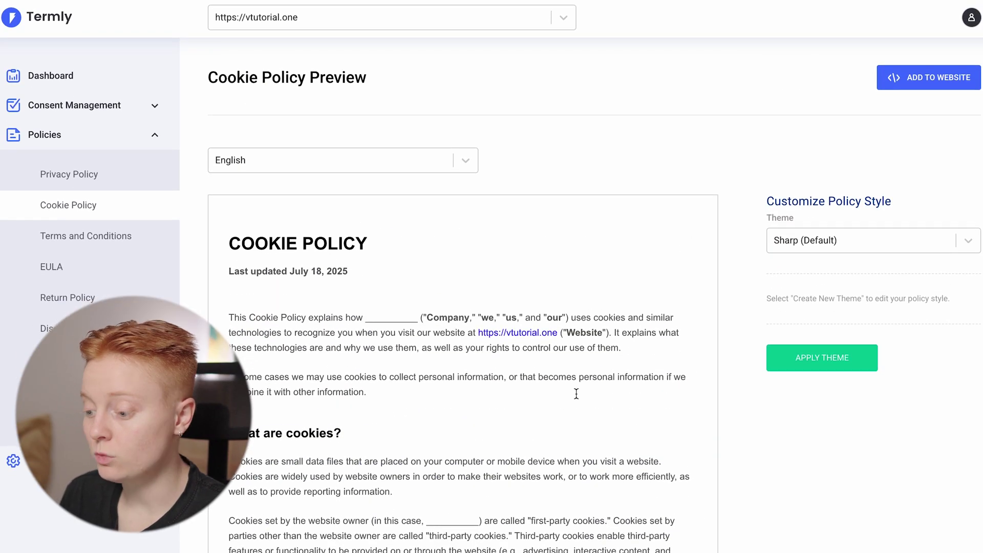
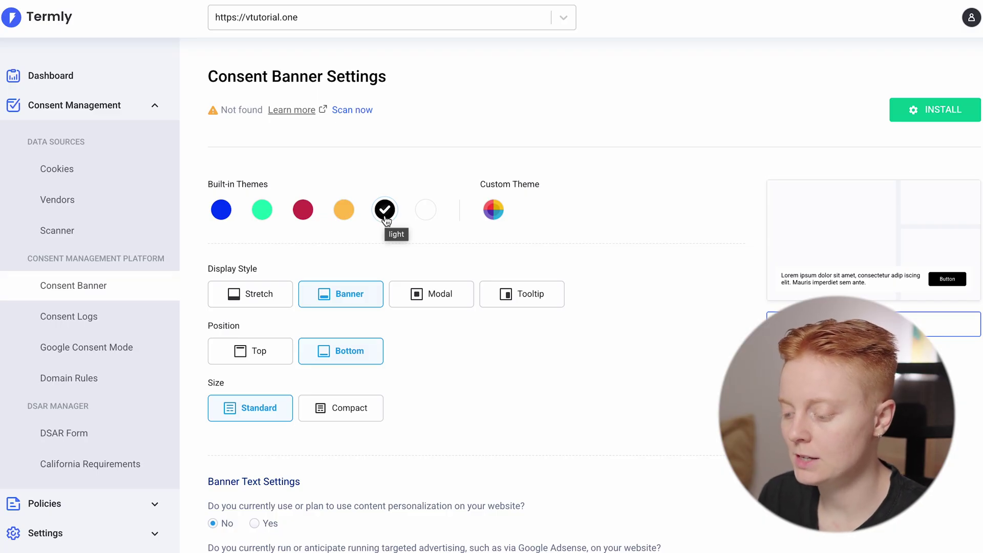
Try the orange, red, blue, green and custom themes for the consent banner, and reselect the black built-in theme
left_click(346, 215)
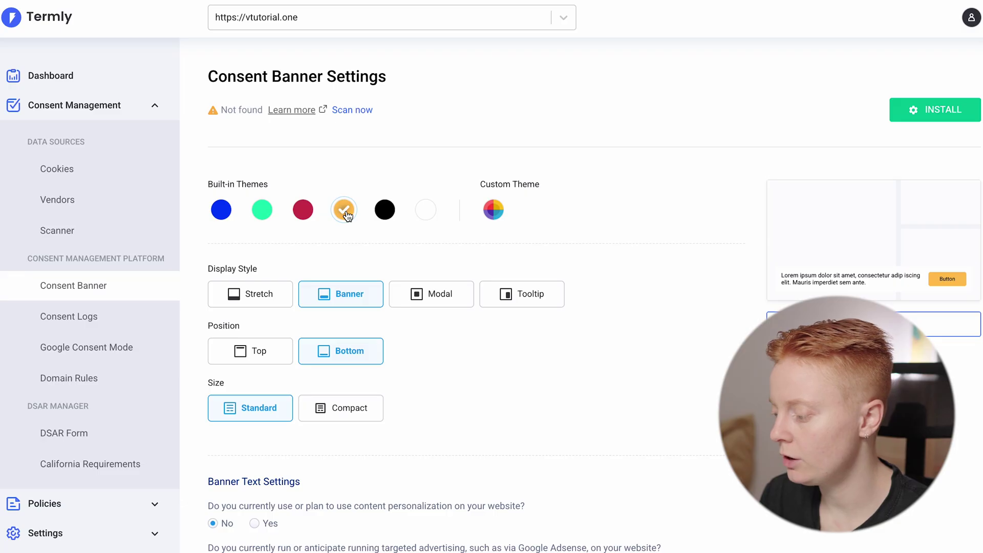
left_click(306, 215)
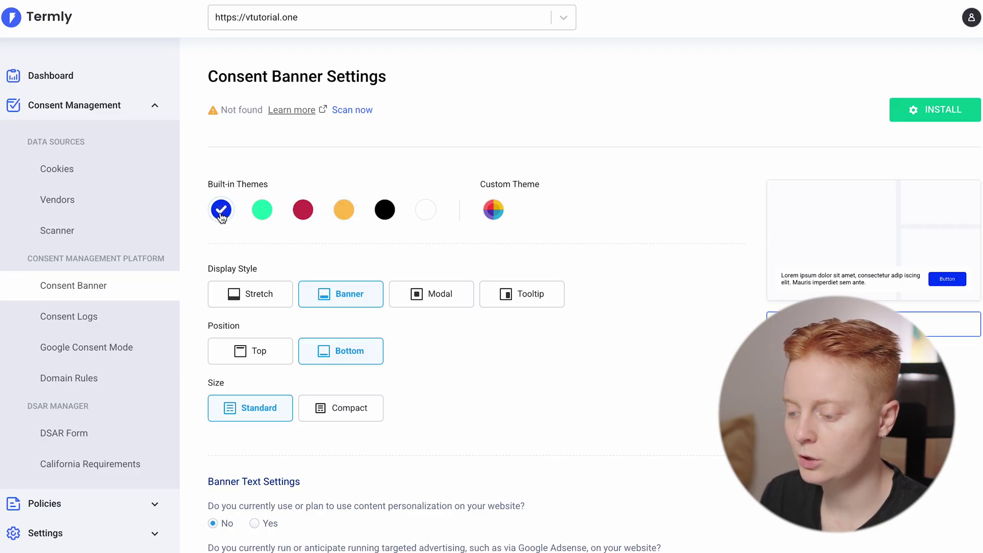
left_click(264, 214)
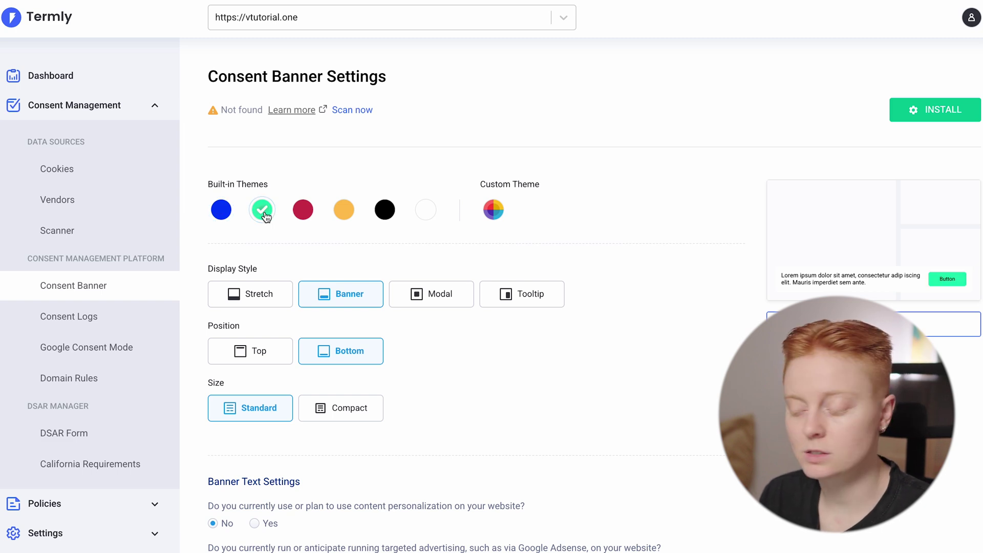
left_click(494, 211)
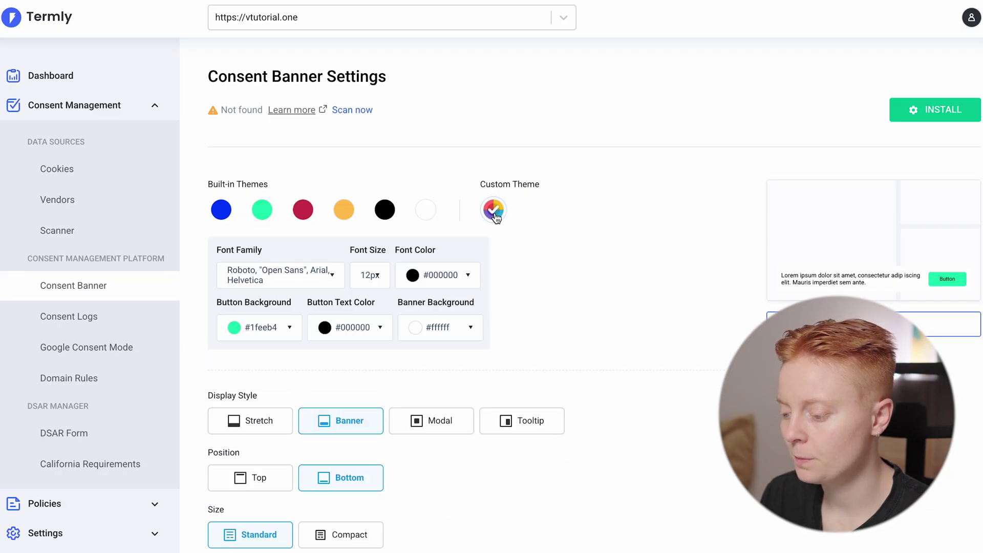
left_click(290, 329)
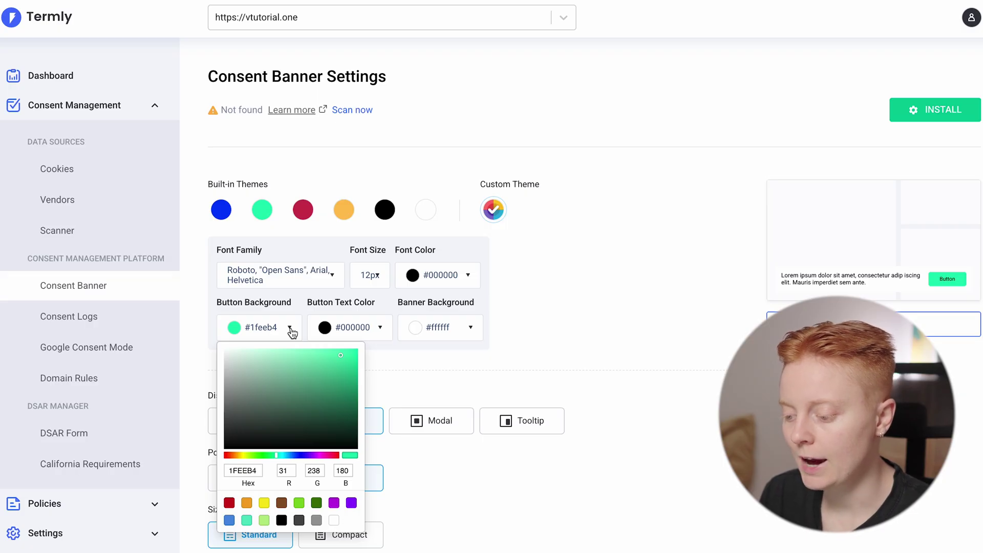
left_click(291, 329)
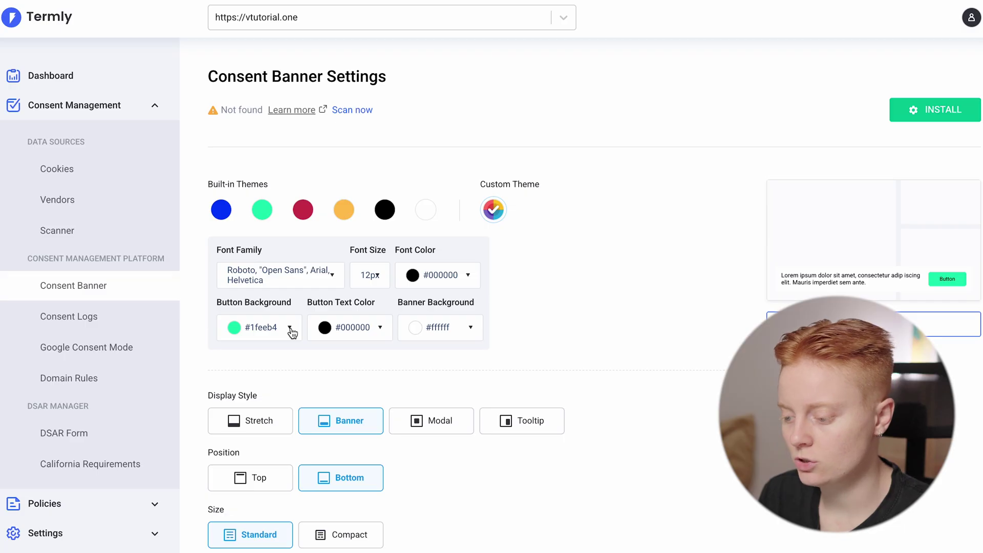
left_click(385, 210)
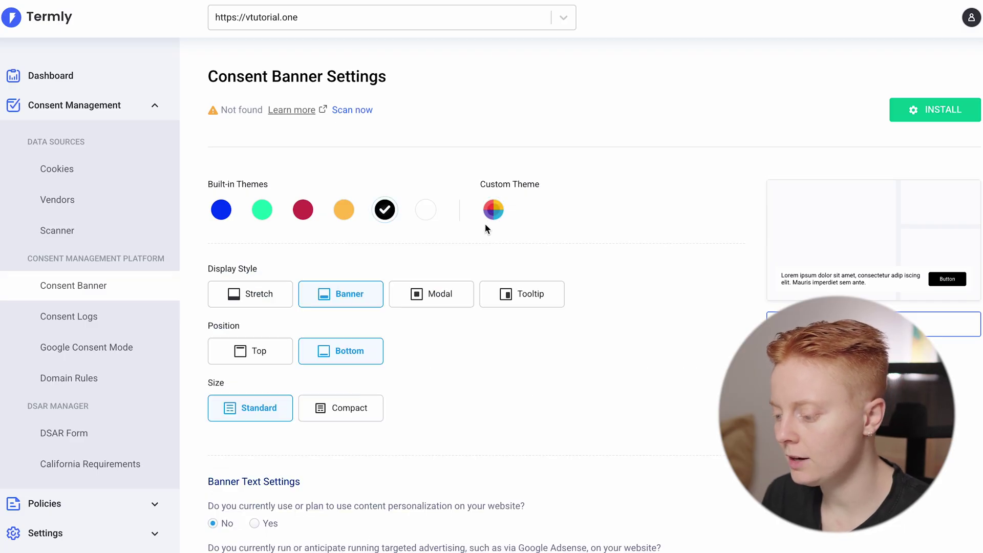
Try the Stretch, Modal and Tooltip display styles for the consent banner, and reselect the Banner style
scroll(586, 250, "down", 2)
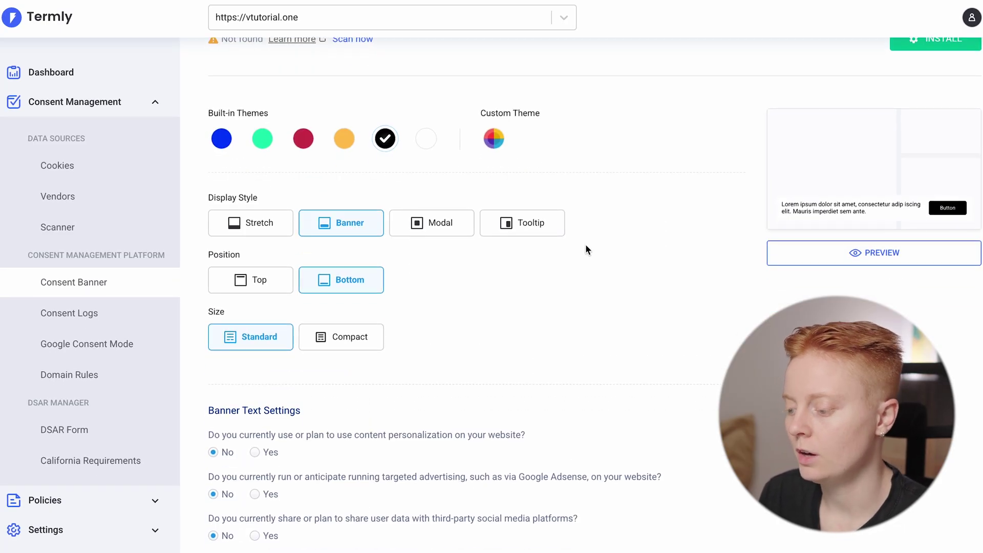
scroll(583, 246, "down", 2)
scroll(508, 219, "up", 1)
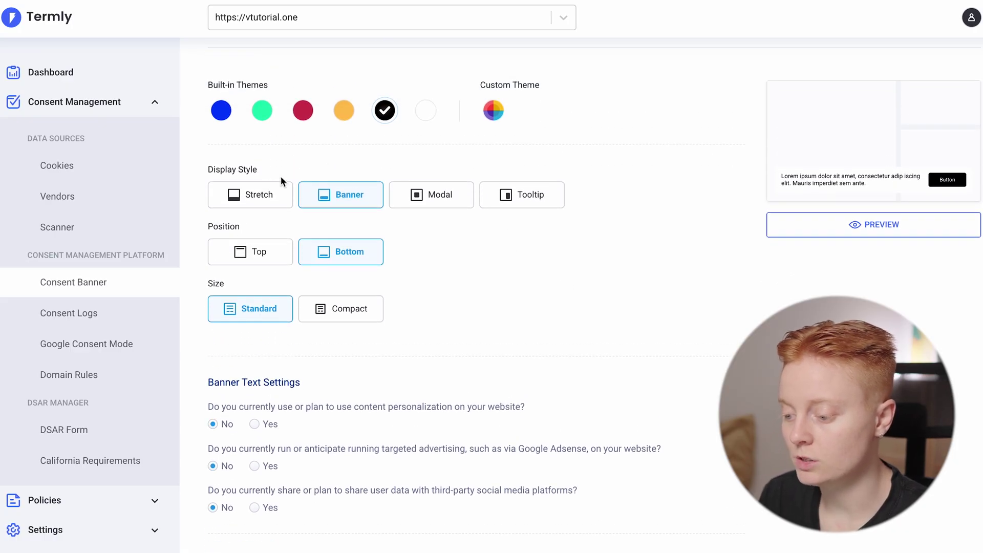
left_click(264, 204)
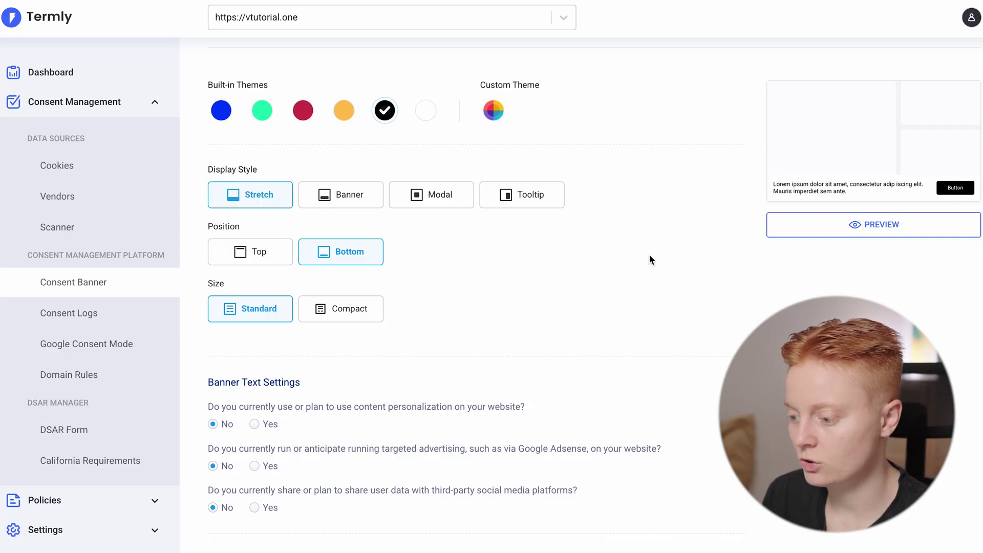
left_click(445, 206)
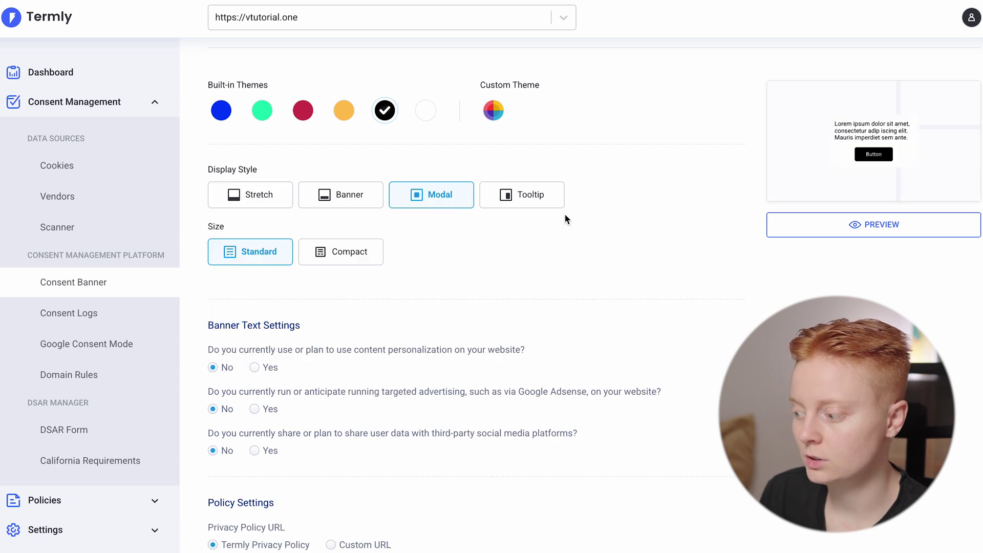
left_click(544, 195)
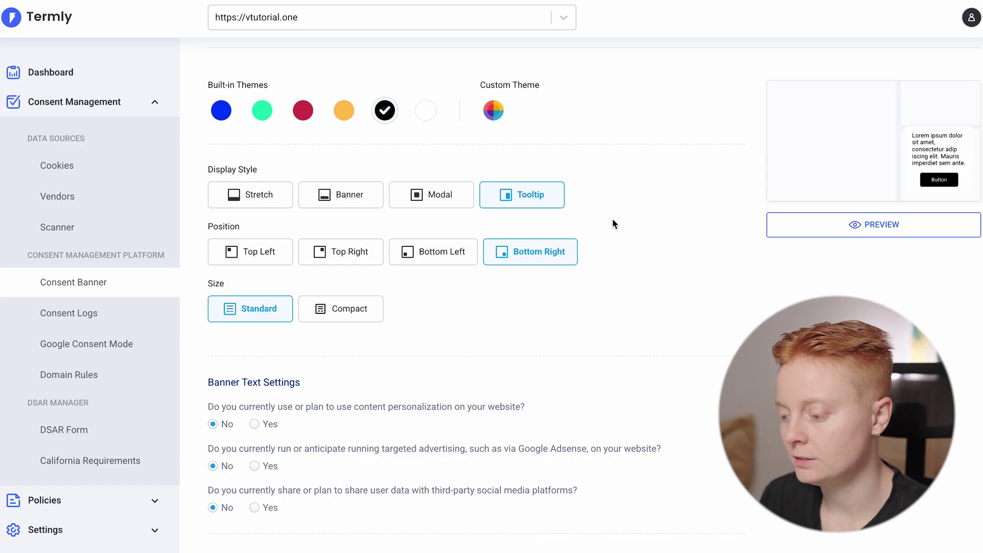
left_click(337, 204)
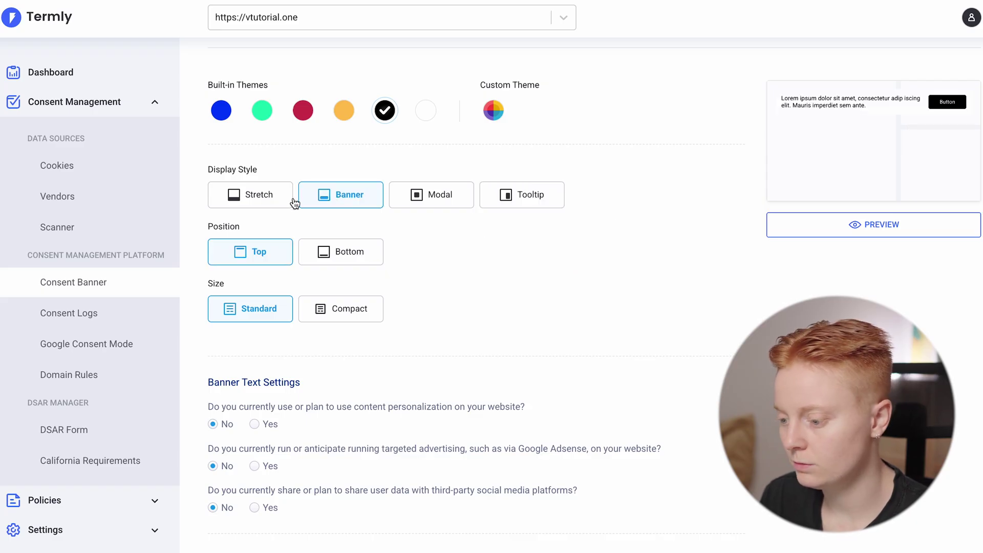
left_click(257, 201)
left_click(346, 203)
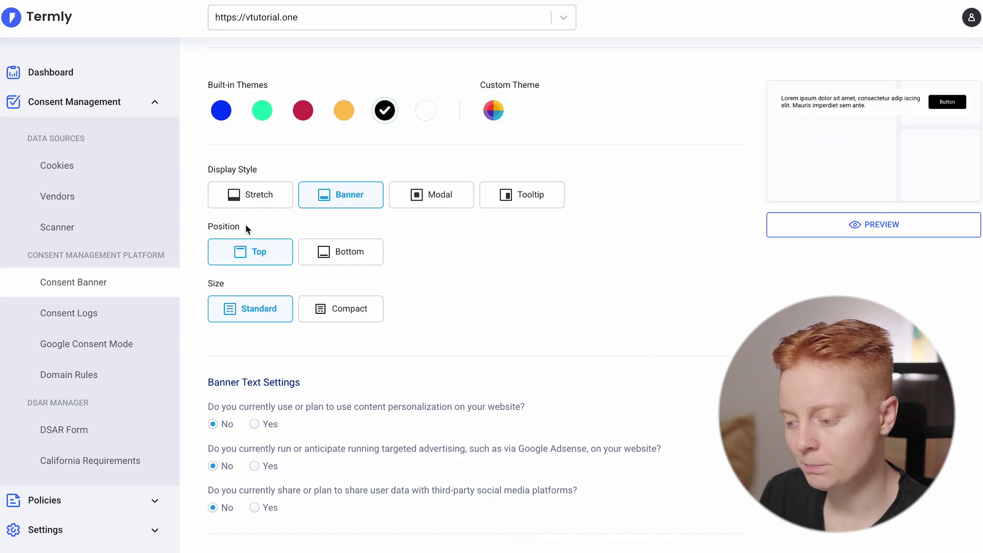
Set the consent banner's position to Bottom, and try the Compact size before reselecting Standard
left_click(361, 258)
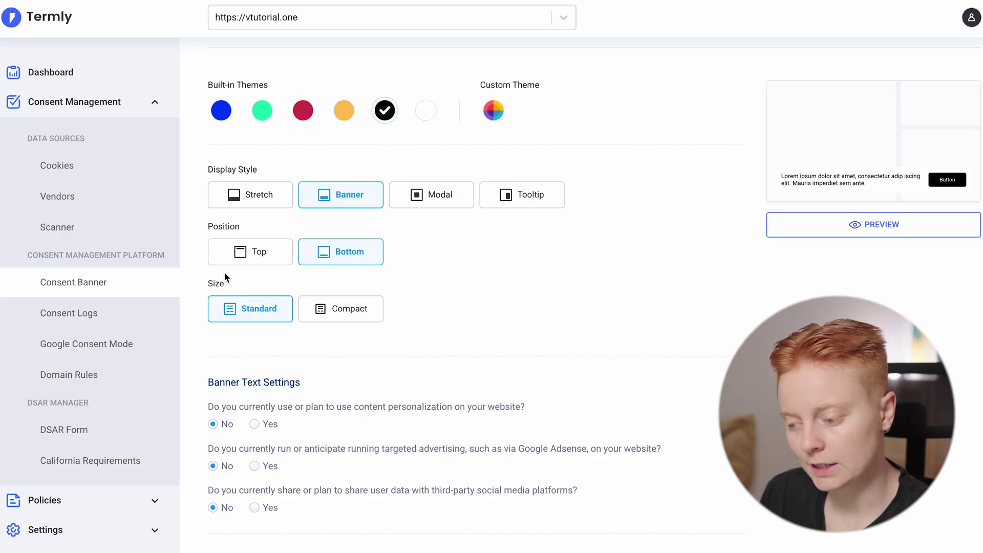
left_click(345, 314)
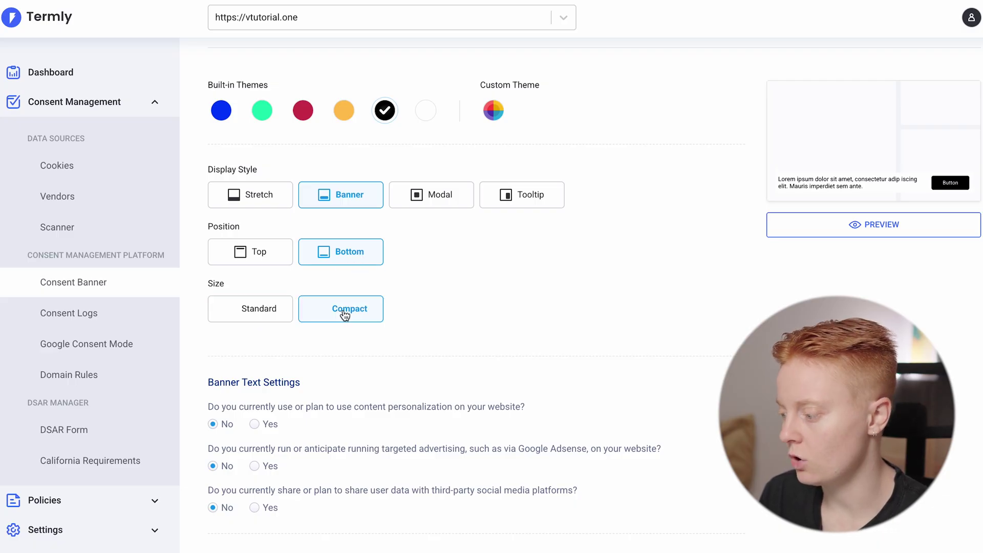
left_click(260, 315)
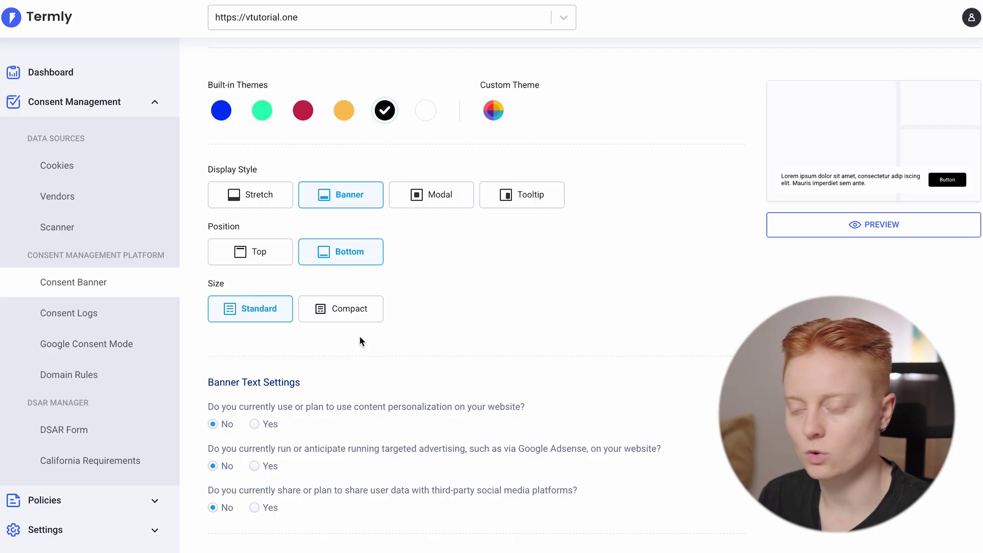
Review the consent banner's text, policy and consent settings for the Global region
scroll(360, 339, "down", 4)
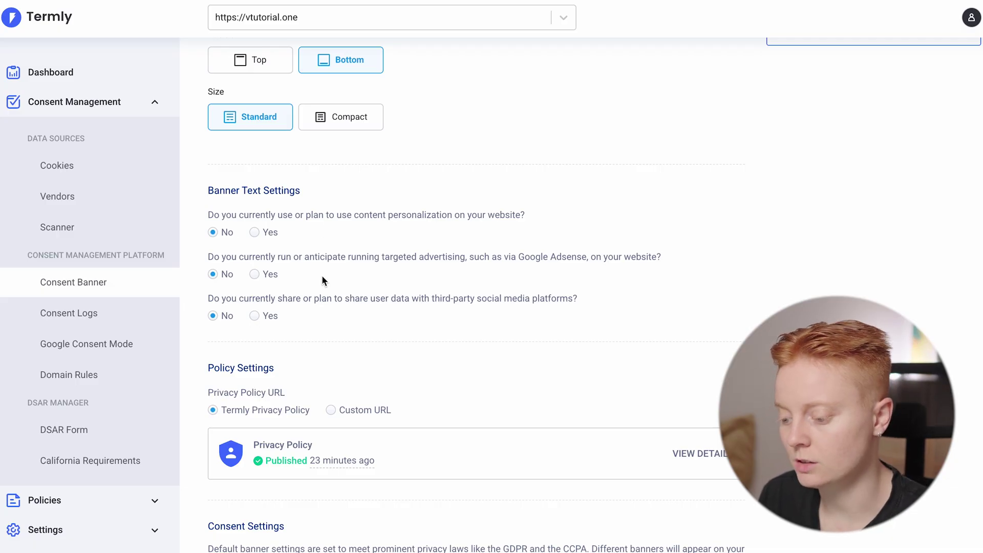
scroll(323, 280, "down", 4)
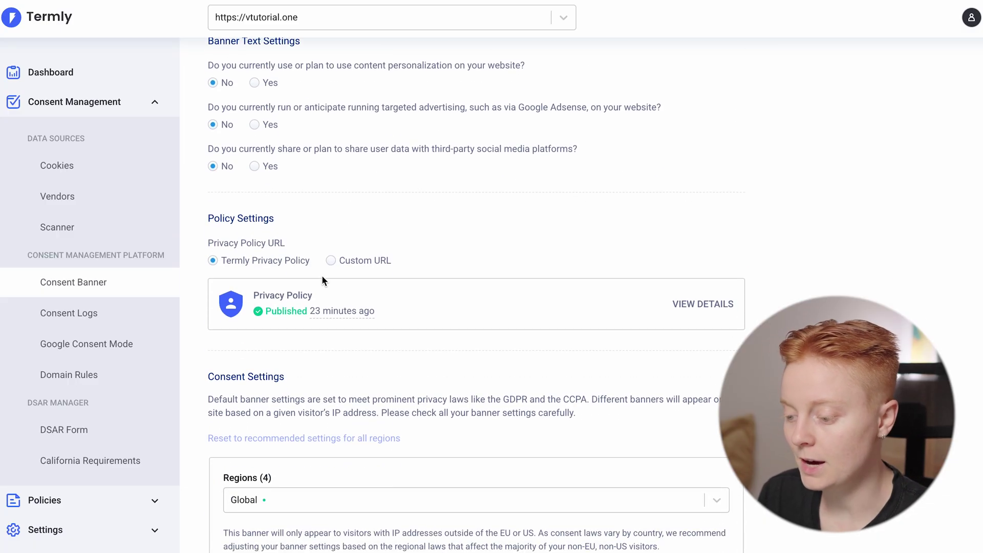
scroll(322, 278, "down", 2)
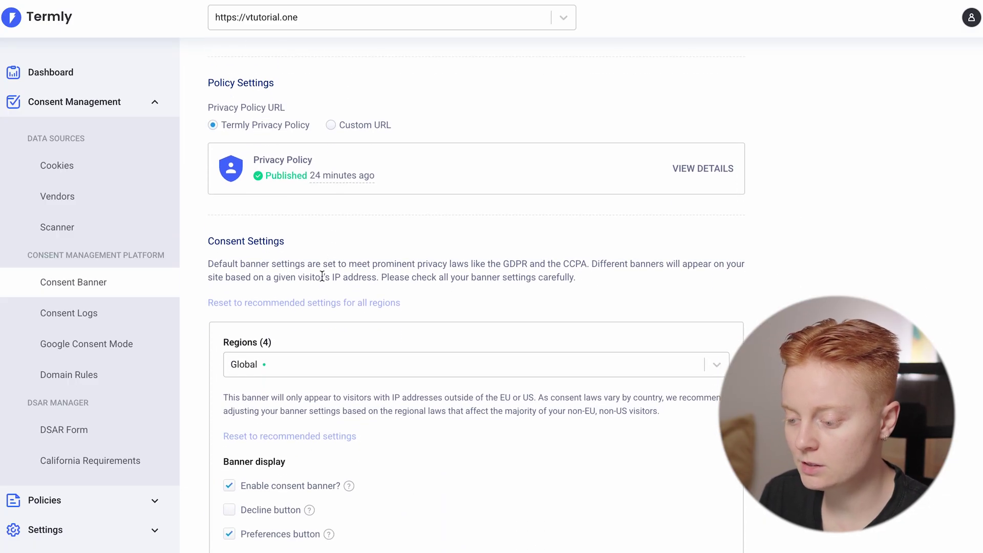
scroll(322, 268, "down", 3)
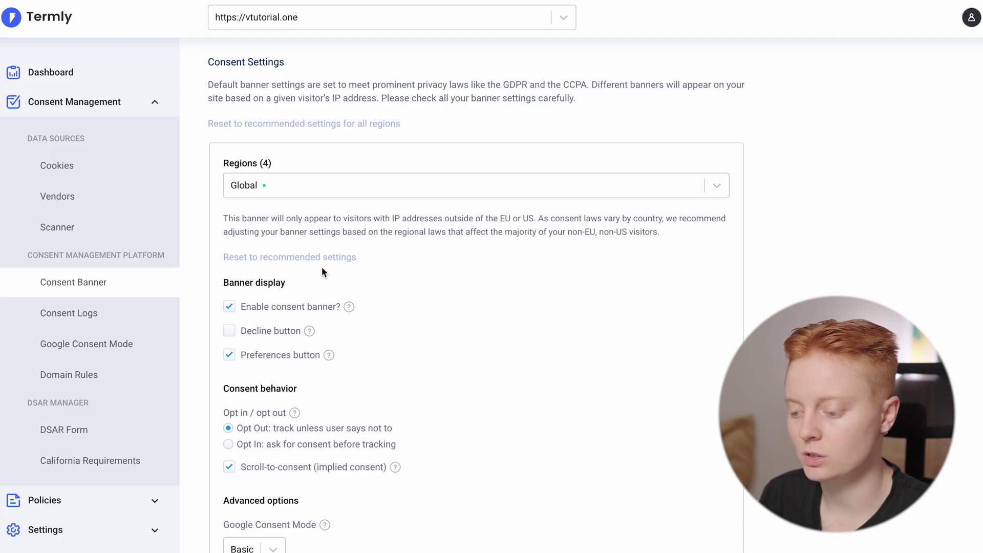
scroll(404, 328, "down", 1)
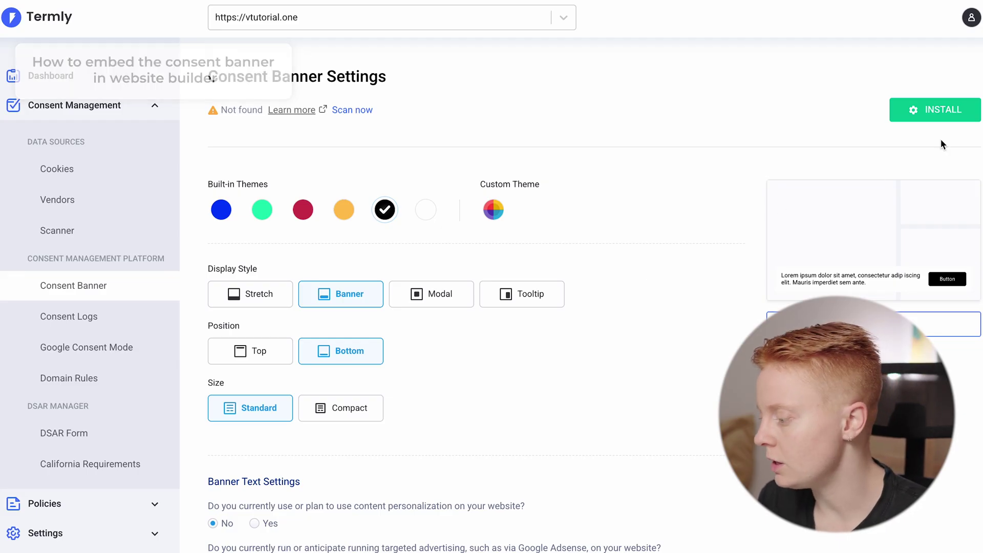
Copy the Plain HTML code snippet for installing the consent banner
left_click(944, 122)
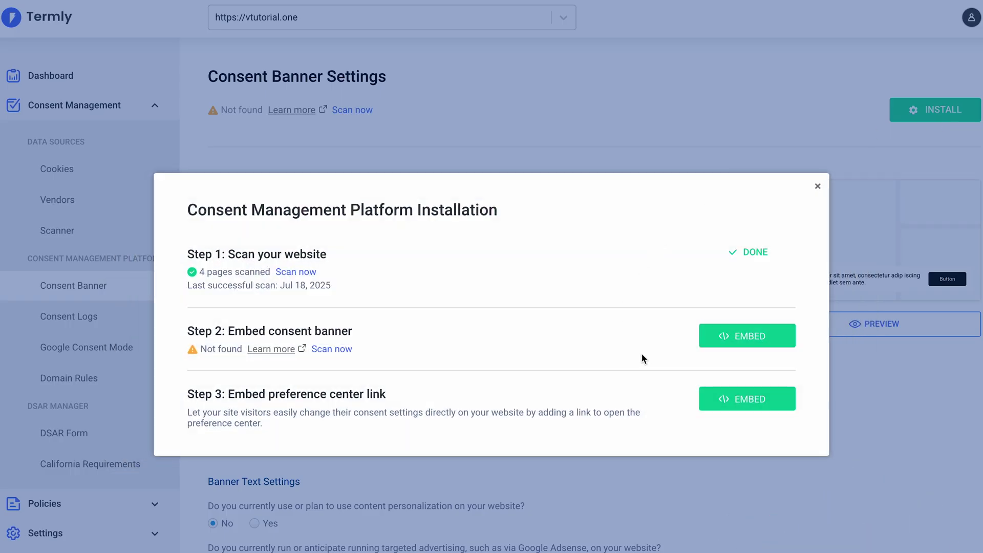
left_click(780, 339)
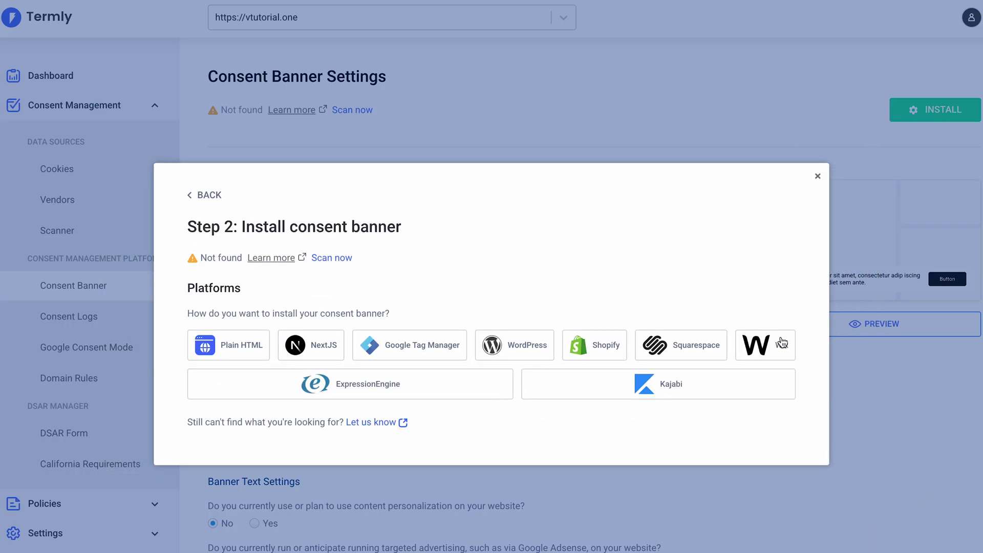
left_click(251, 358)
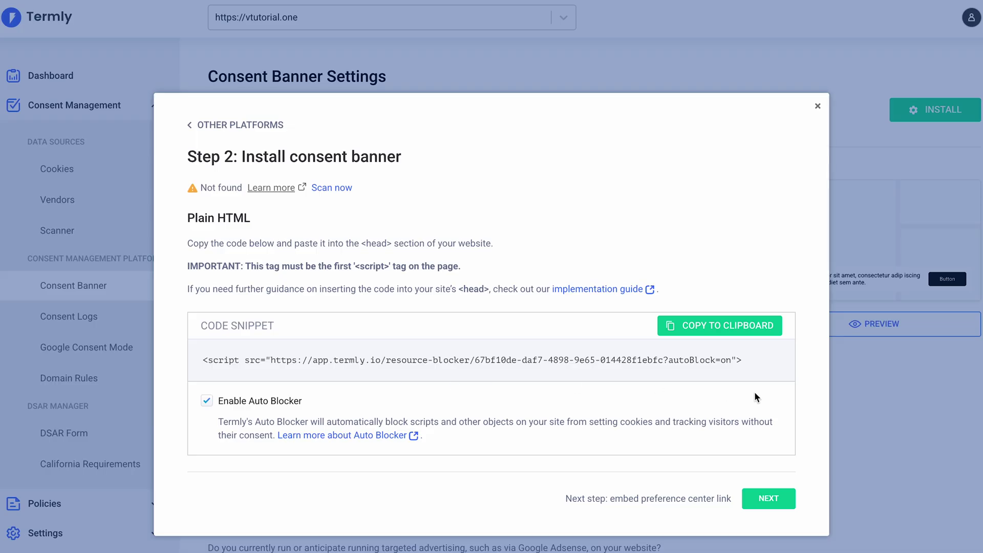
left_click(767, 335)
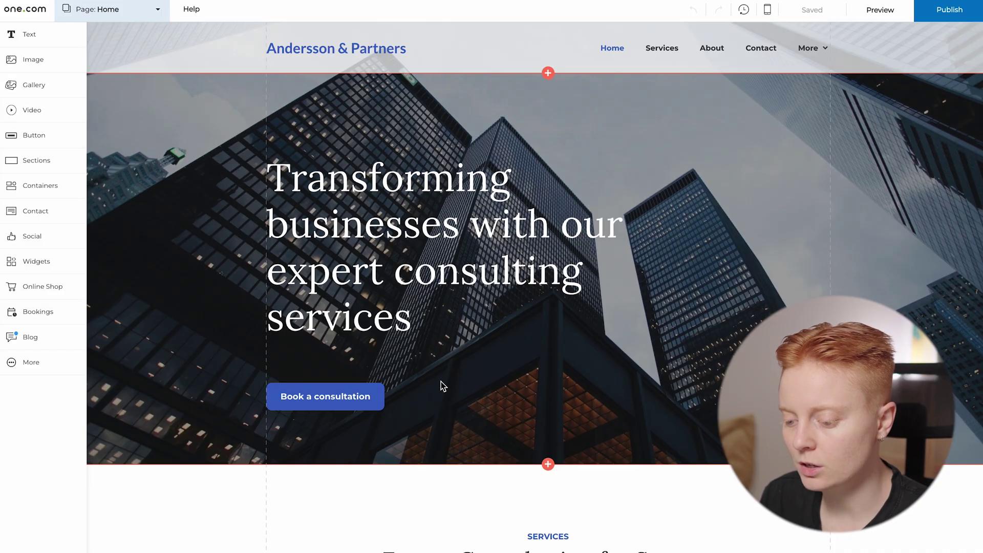
In the one.com website builder, embed the copied banner snippet on the Home page before closing </head>, save the code and check the site preview
left_click(66, 371)
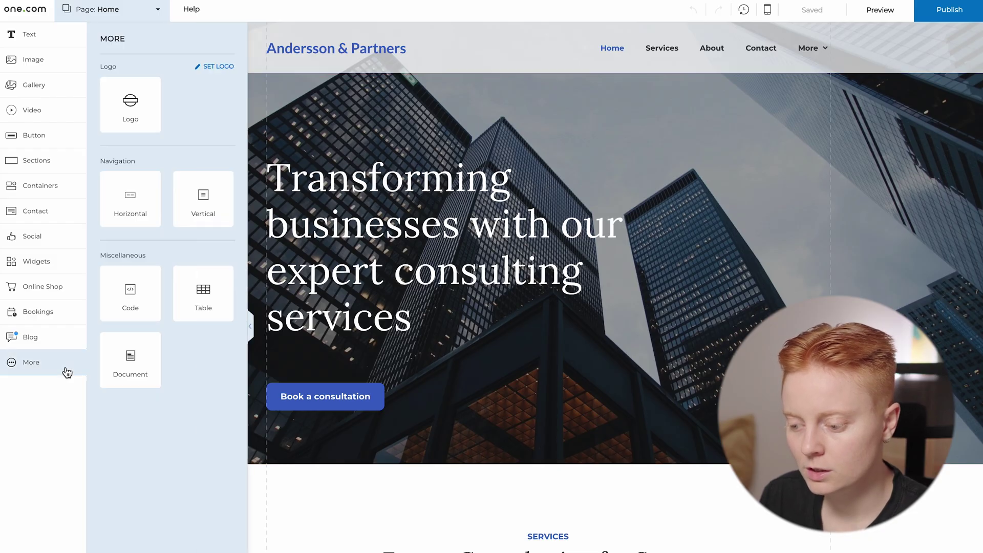
left_click(149, 313)
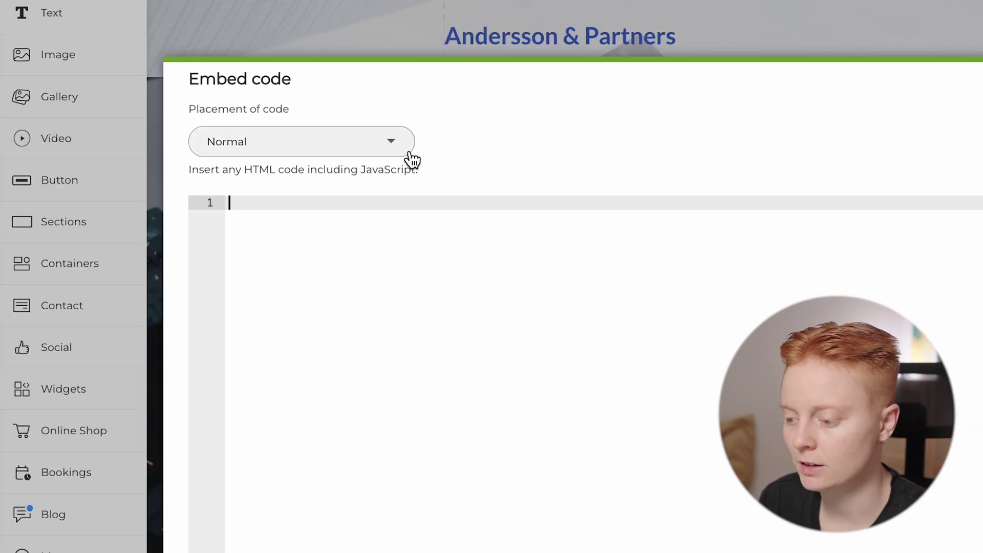
left_click(398, 152)
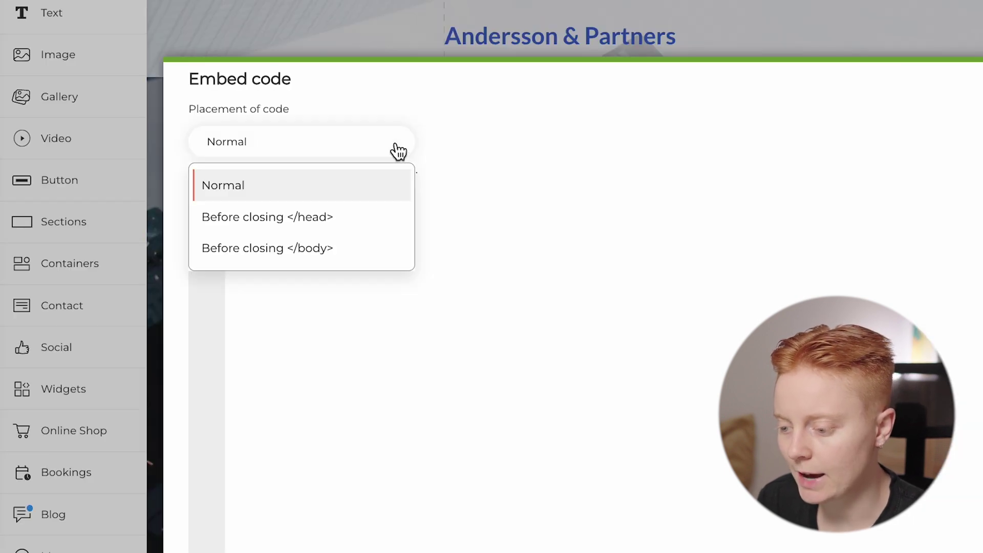
left_click(349, 231)
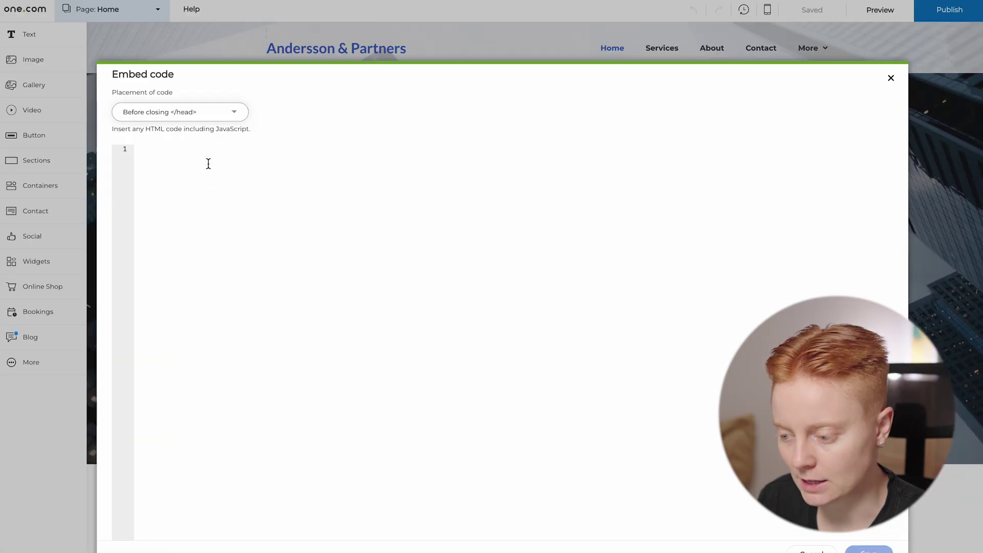
left_click(341, 224)
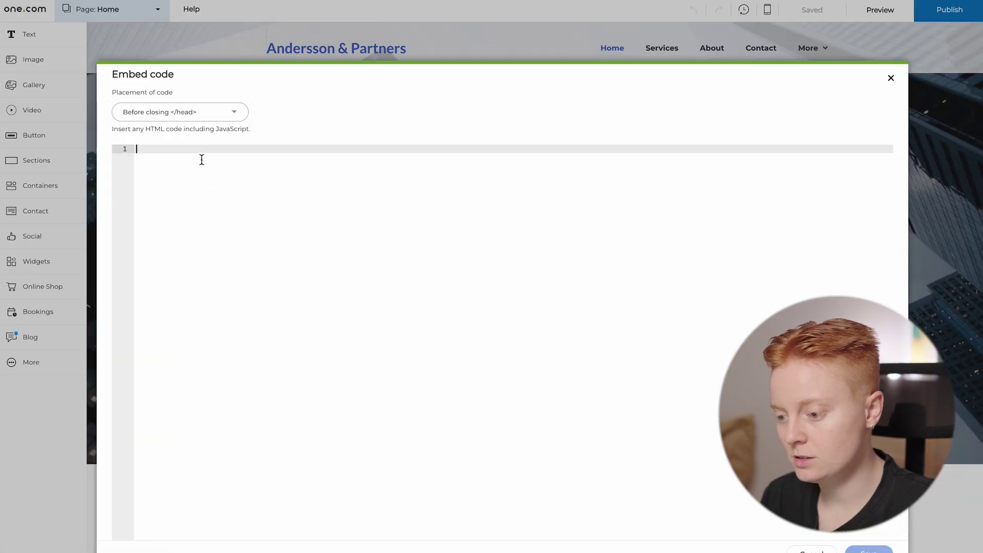
key("ctrl+v")
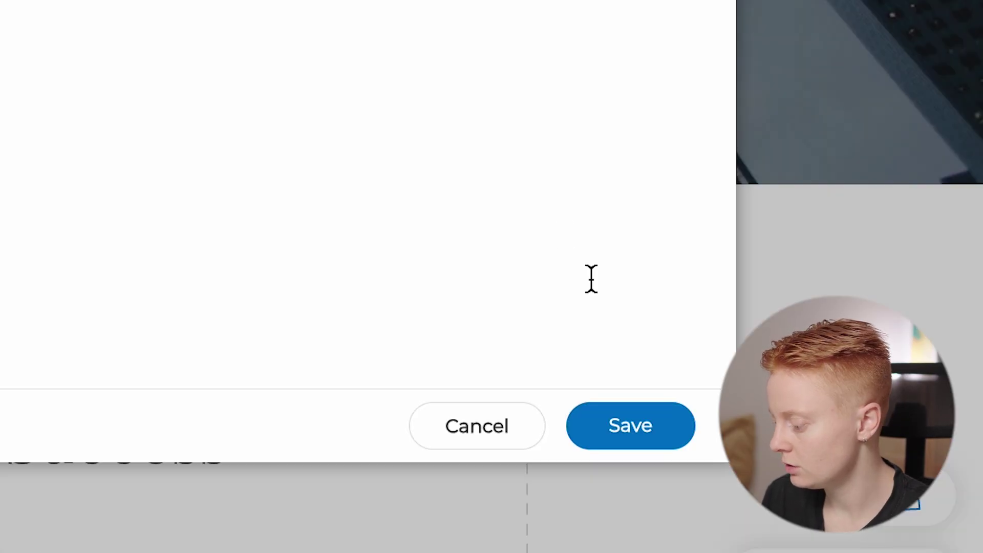
left_click(654, 426)
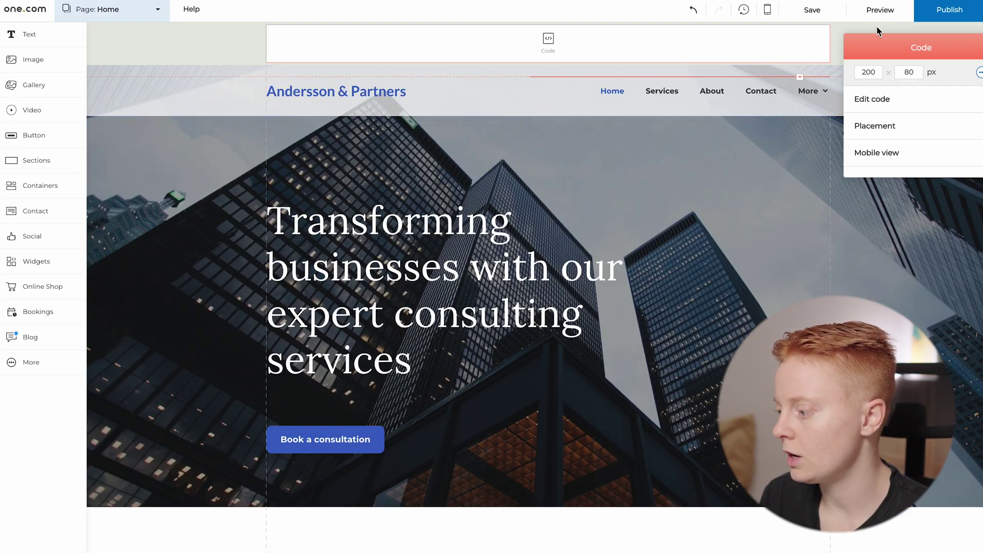
left_click(887, 13)
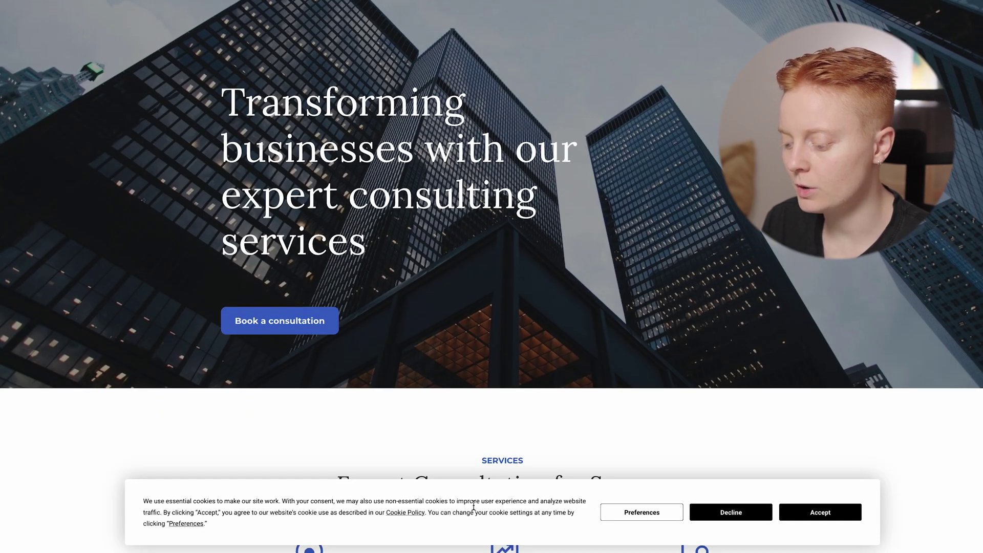
scroll(744, 351, "down", 7)
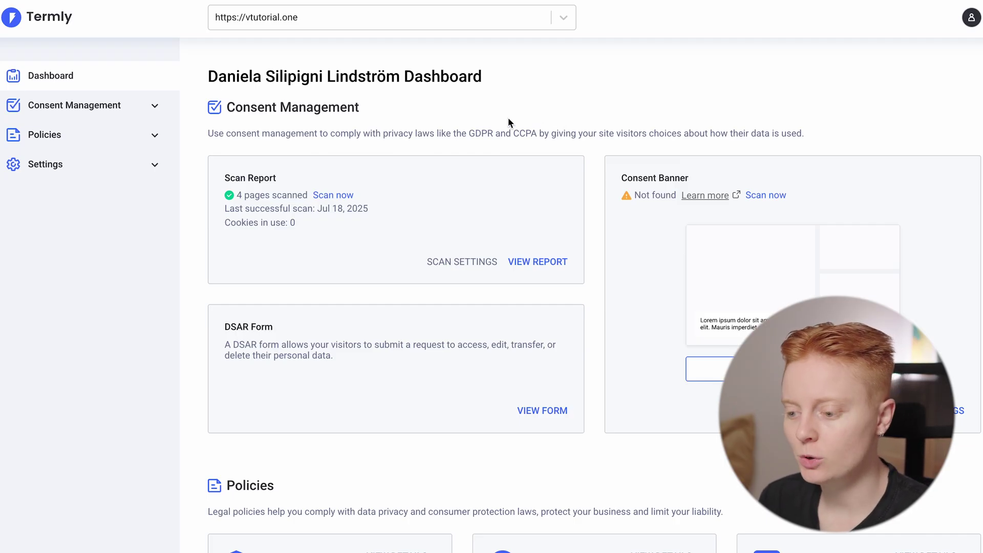
Back in Termly, open the DSAR form and look over the other consent management options from the dashboard
left_click(156, 105)
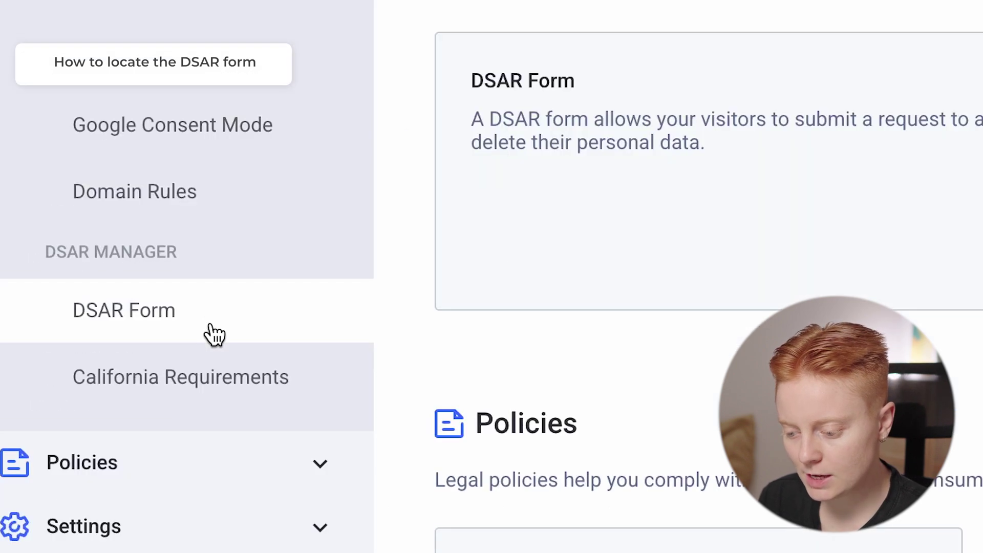
left_click(213, 334)
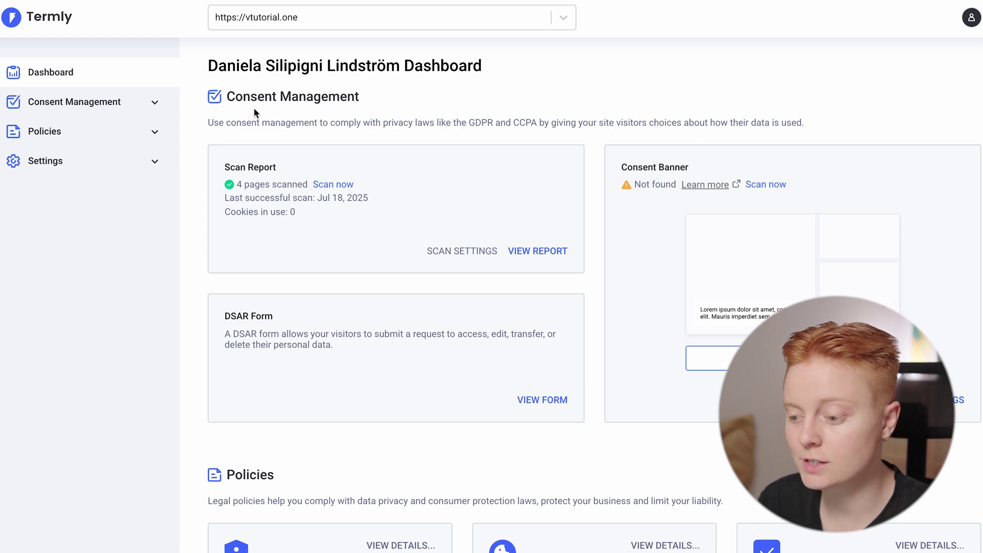
left_click(155, 109)
scroll(126, 241, "down", 1)
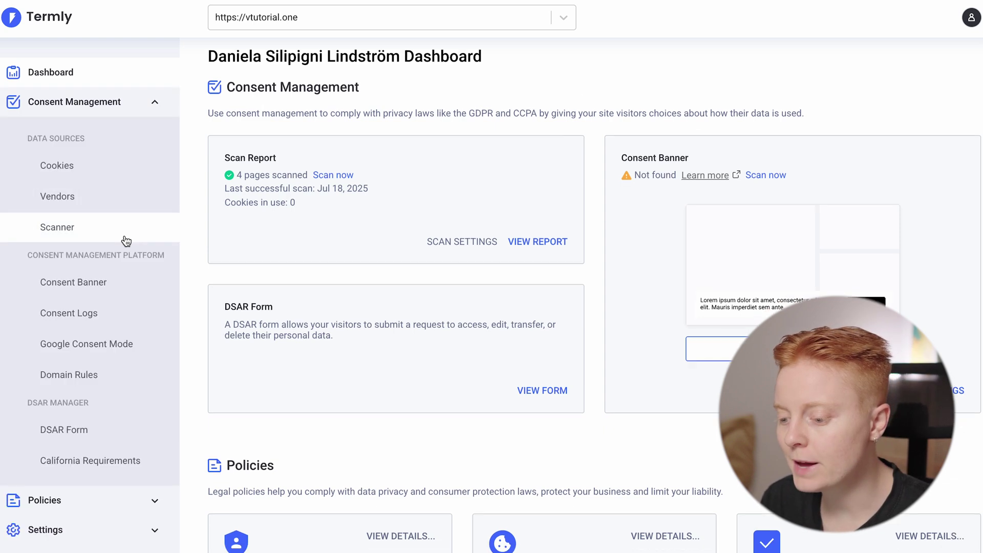
scroll(127, 241, "down", 2)
Look through the Return Policy, Disclaimer, Shipping Policy and Acceptable Use Policy pages
left_click(154, 505)
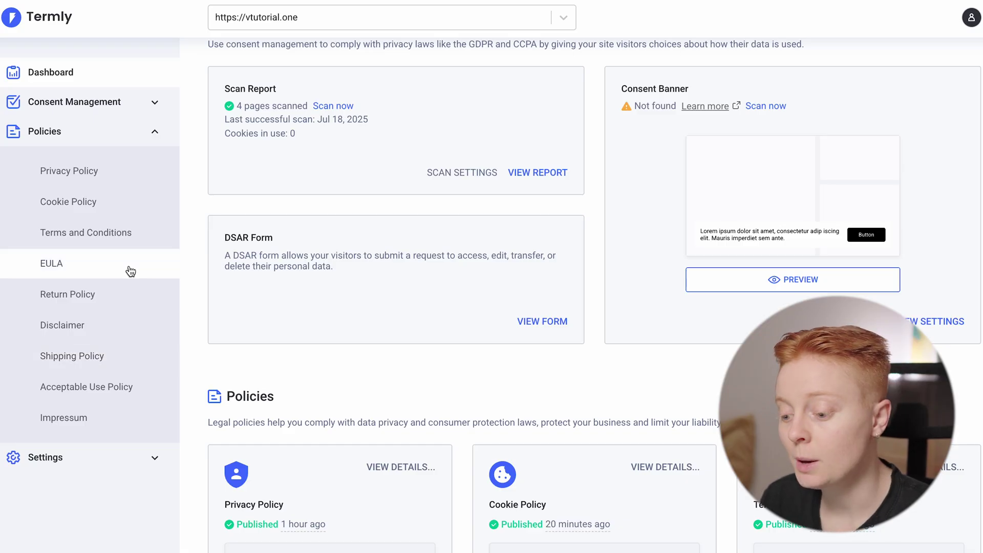
left_click(119, 300)
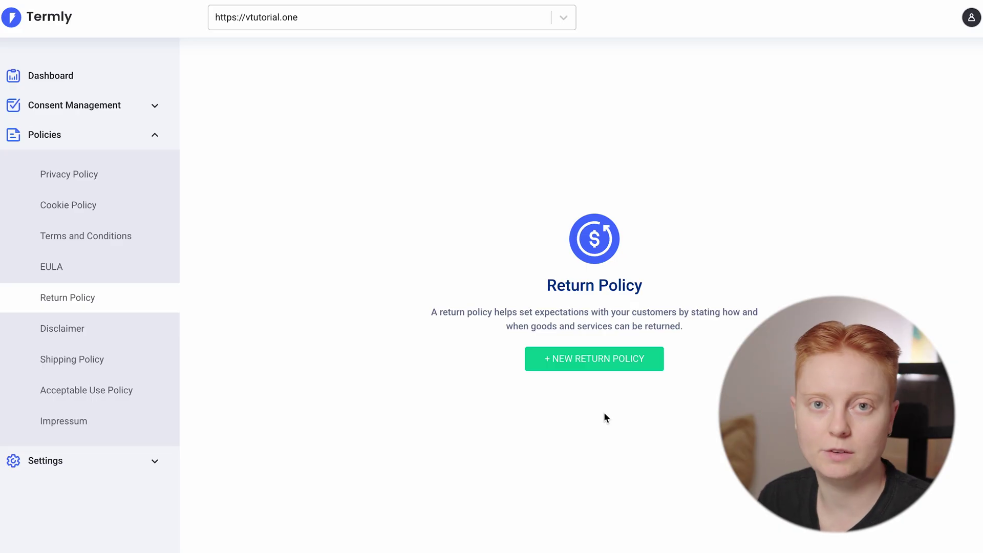
left_click(136, 330)
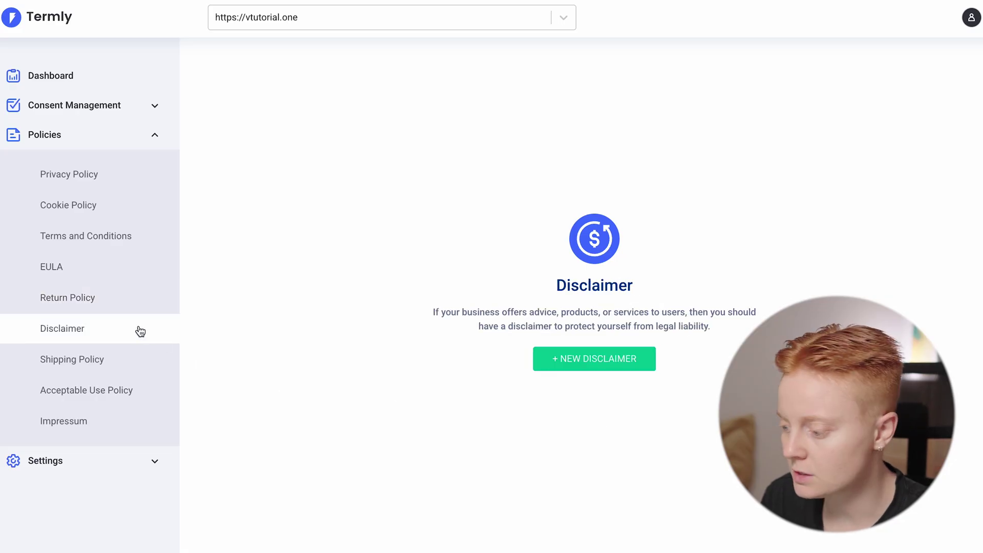
left_click(124, 364)
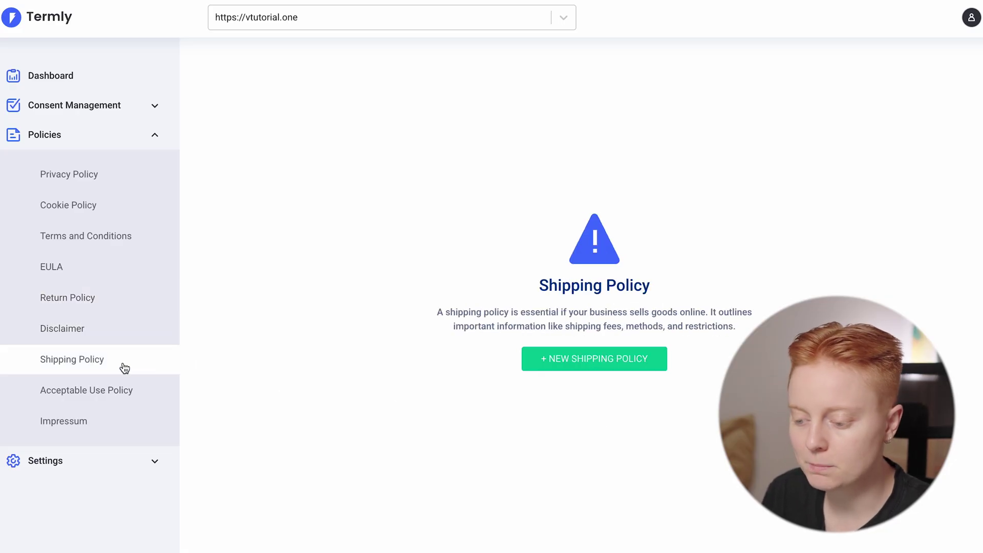
left_click(128, 397)
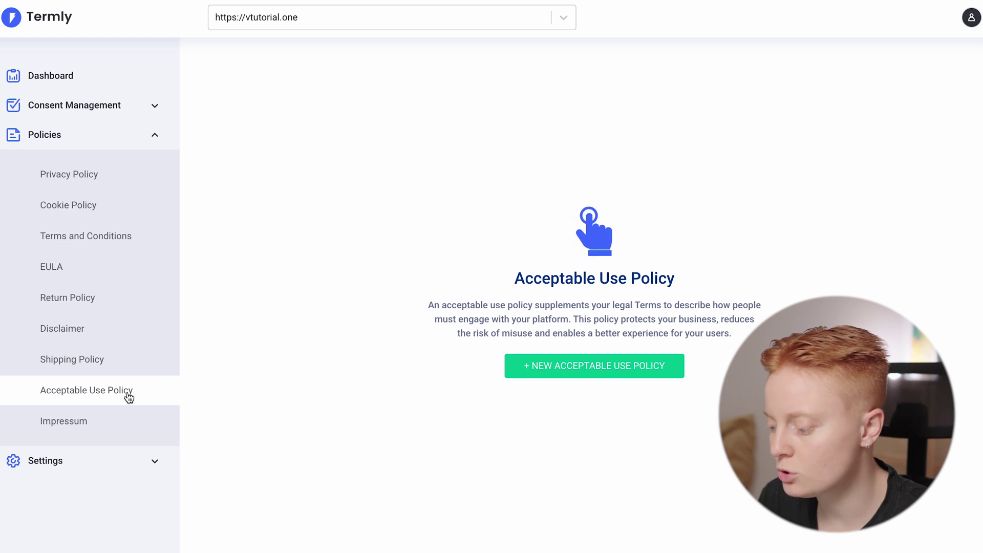